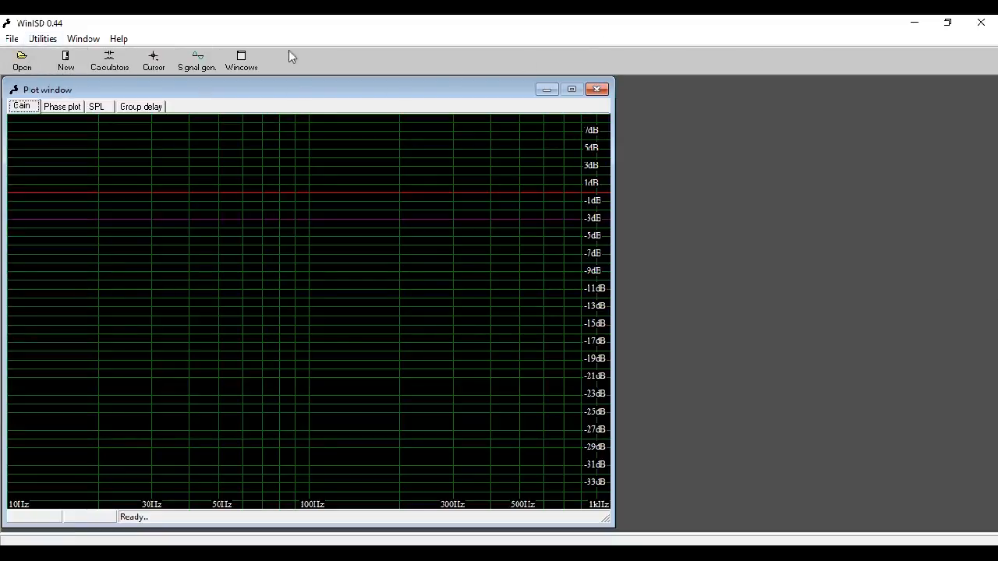
- Start a new project and browse the program database's driver list without choosing one
{"action": "left_click", "coordinate": [66, 62]}
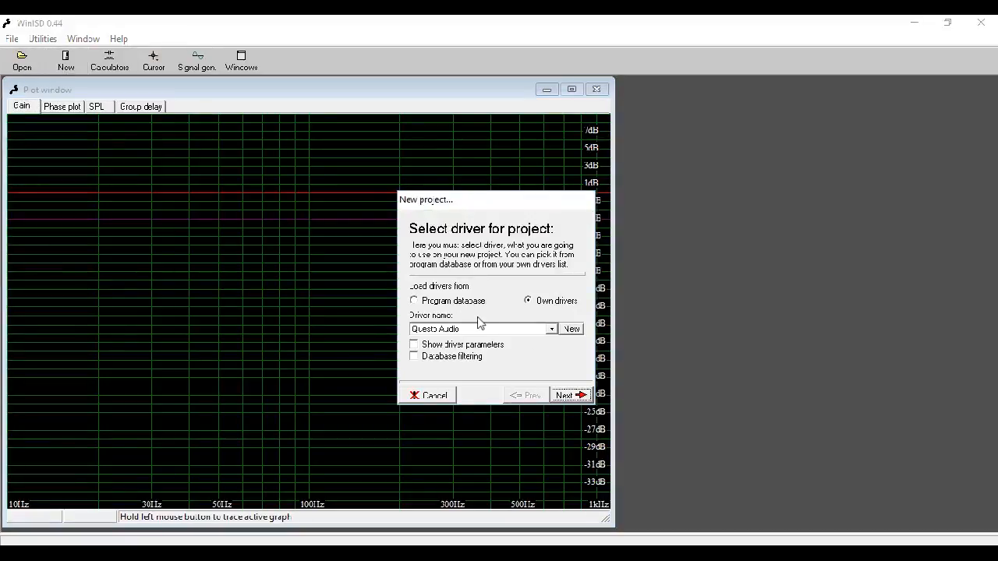
{"action": "left_click", "coordinate": [435, 304]}
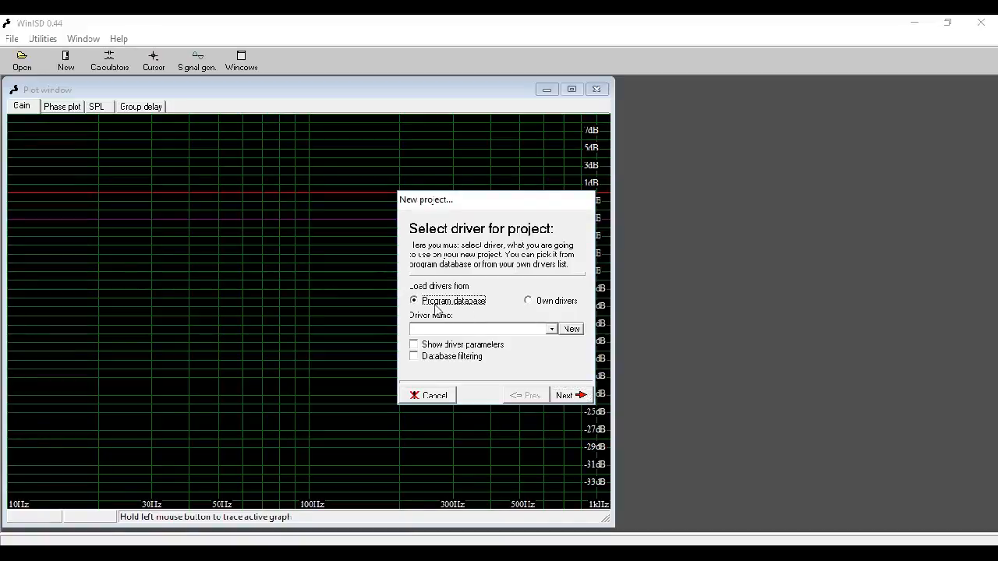
{"action": "left_click", "coordinate": [550, 330]}
{"action": "left_click_drag", "start_coordinate": [551, 352], "coordinate": [552, 310]}
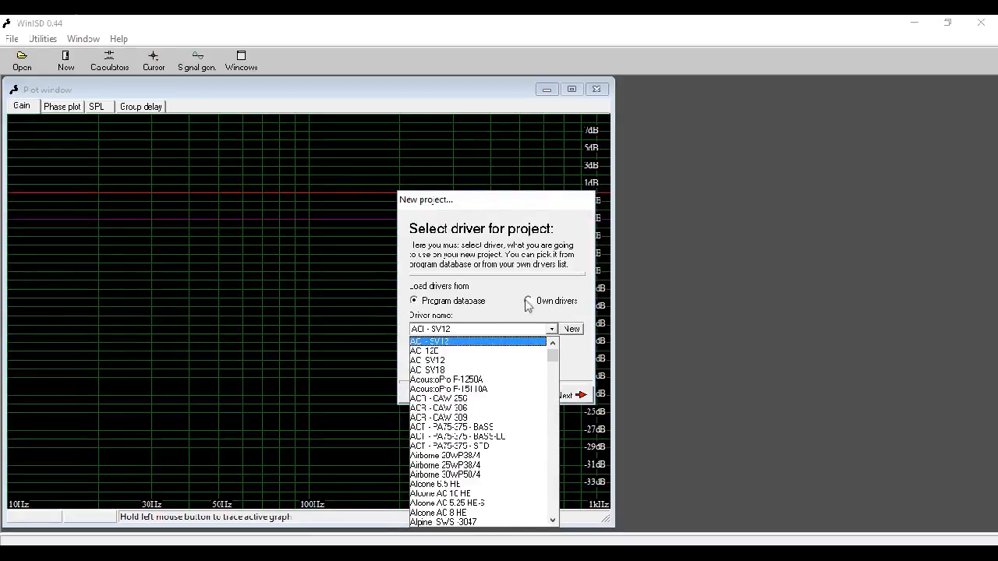
{"action": "left_click", "coordinate": [536, 308]}
- Return to own drivers, show the Questo Audio parameters, and open a blank new-driver form
{"action": "left_click", "coordinate": [537, 304]}
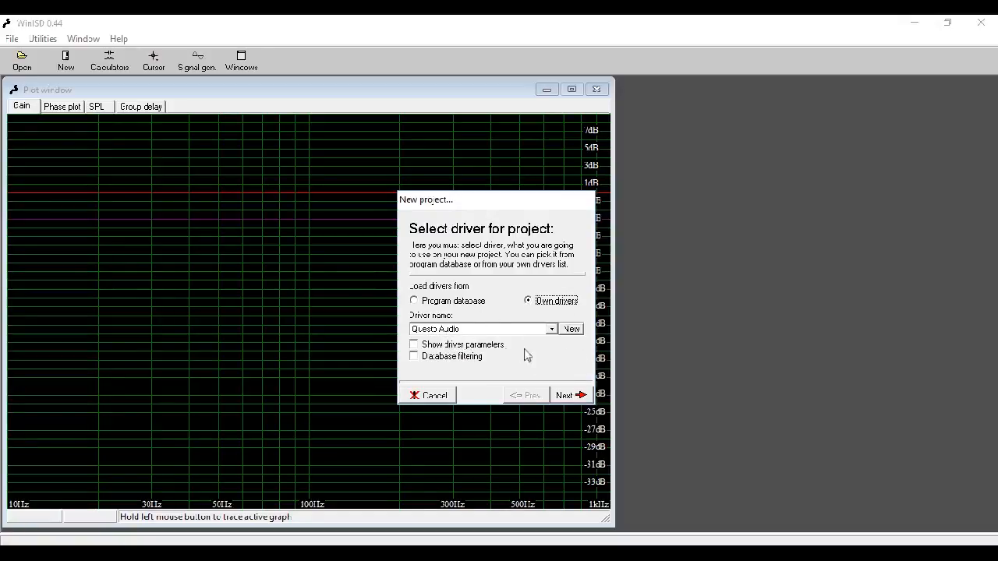
{"action": "left_click", "coordinate": [416, 346]}
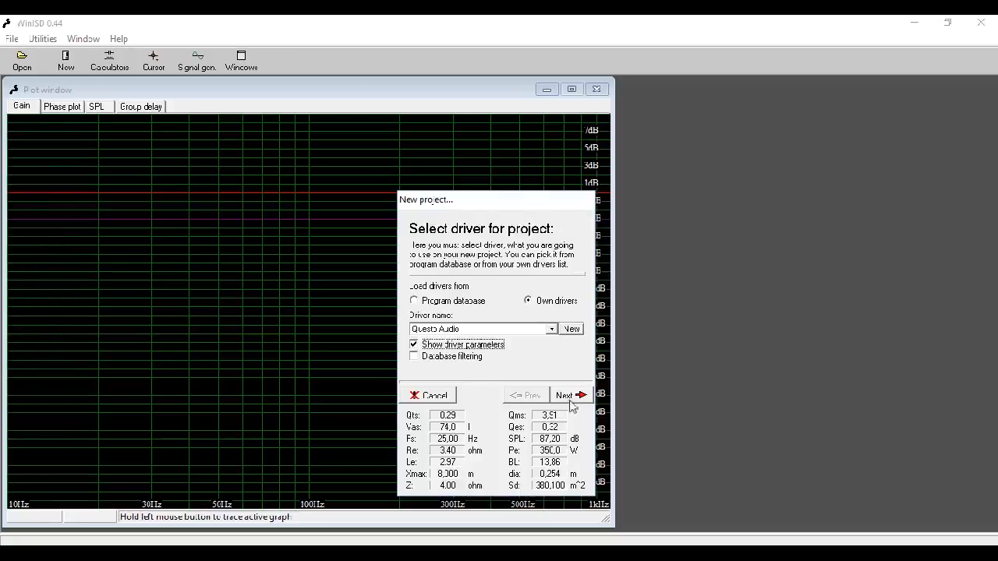
{"action": "left_click", "coordinate": [573, 329]}
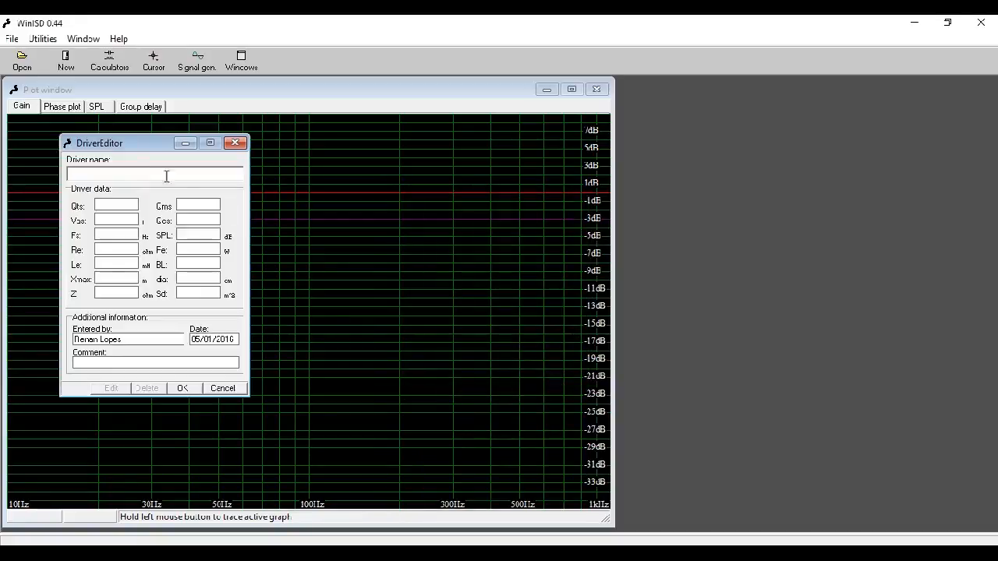
- Enter the author's name as the driver name, save the entry, and close the Driver Editor
{"action": "left_click_drag", "start_coordinate": [159, 144], "coordinate": [727, 162]}
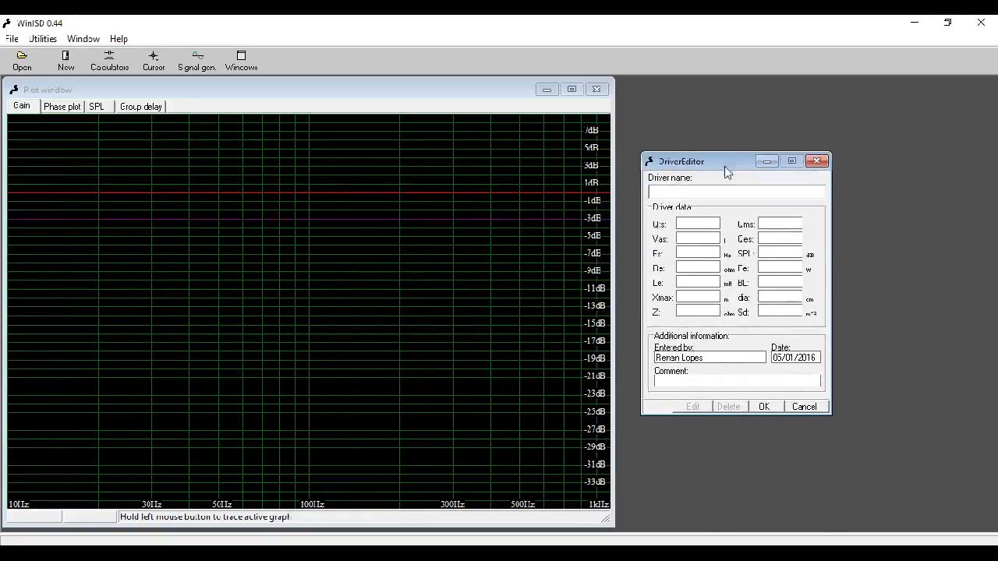
{"action": "type", "text": "RenanLopes"}
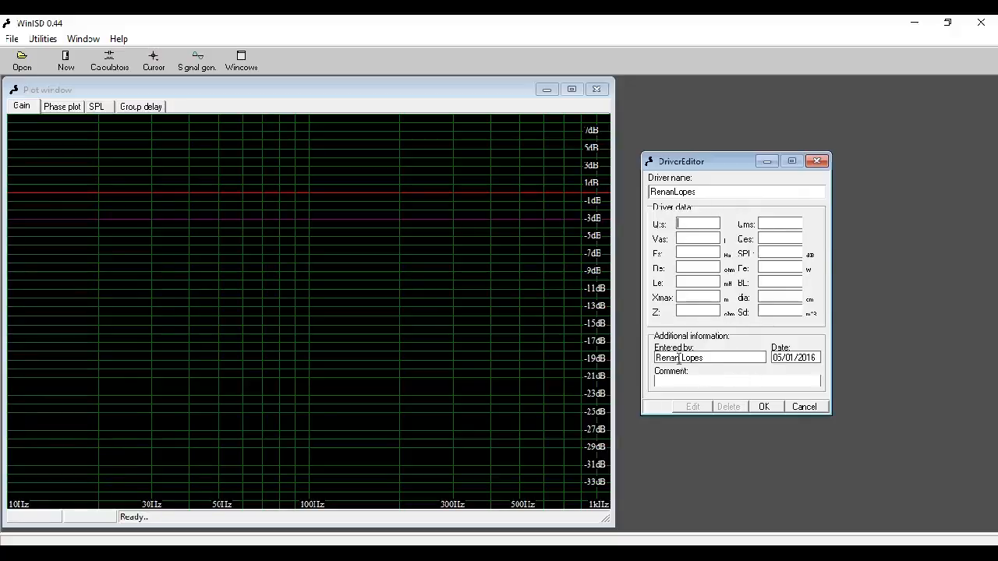
{"action": "left_click", "coordinate": [764, 407]}
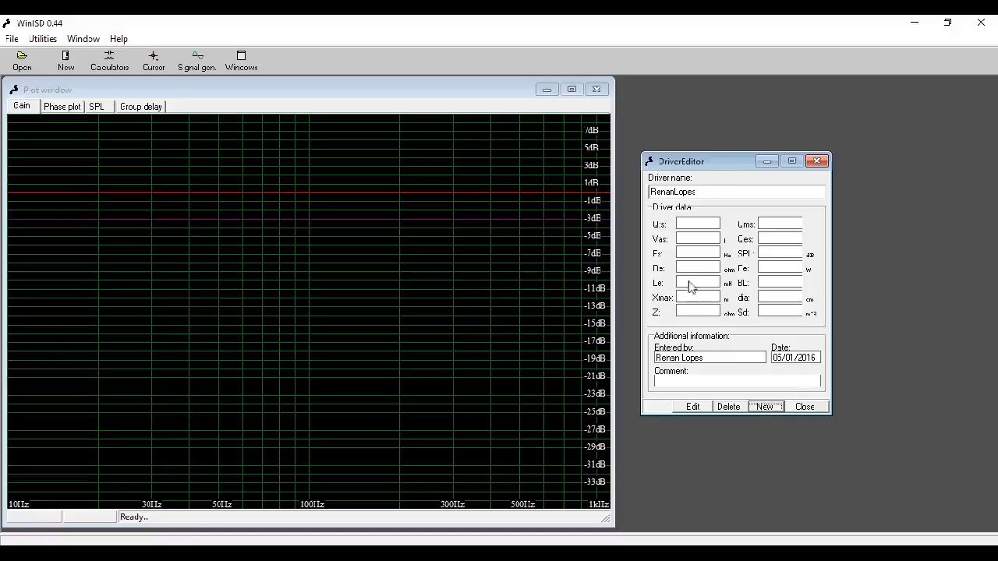
{"action": "left_click", "coordinate": [815, 406]}
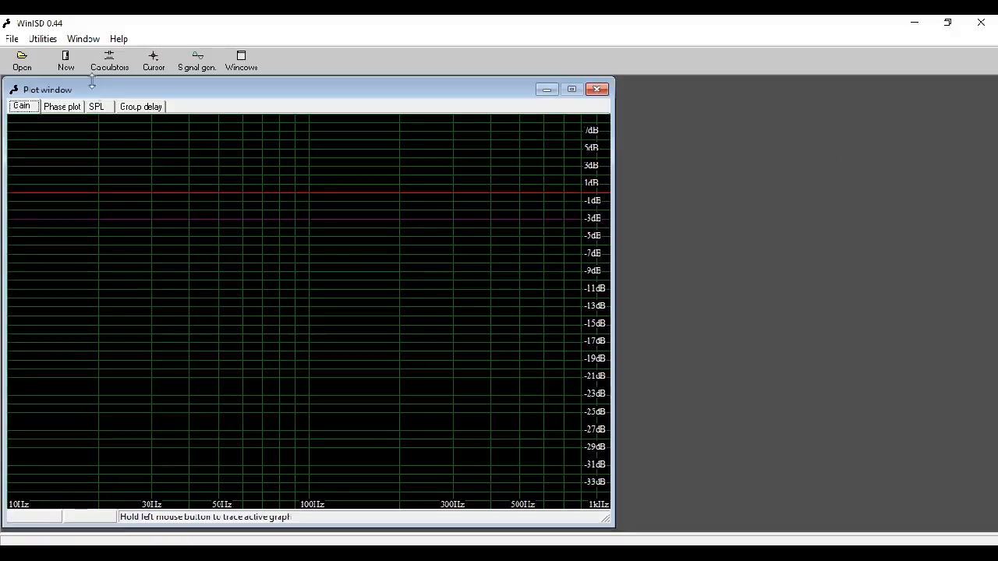
- Start another project with the Questo Audio driver, showing its parameters, and proceed to driver usage
{"action": "left_click", "coordinate": [66, 61]}
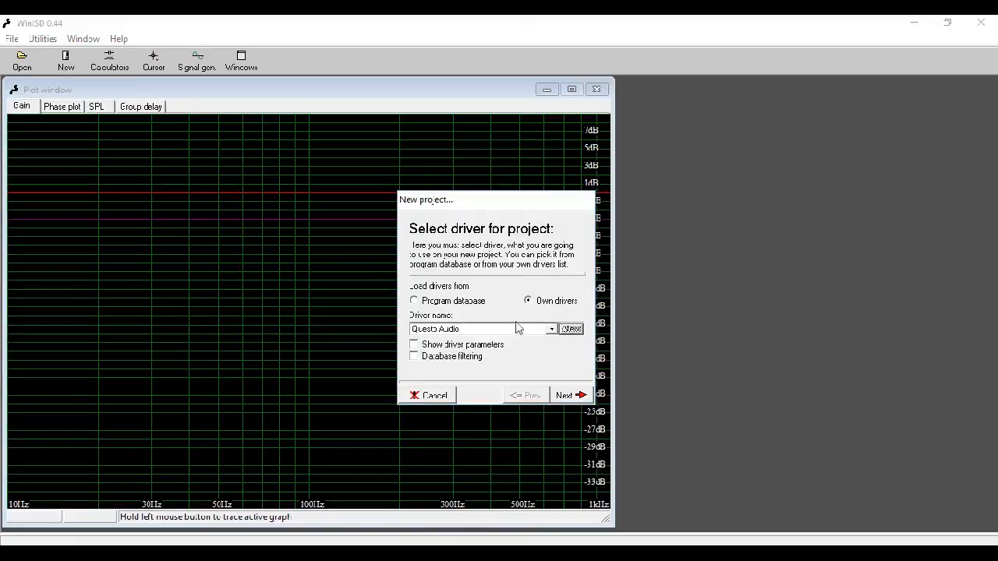
{"action": "left_click", "coordinate": [463, 349]}
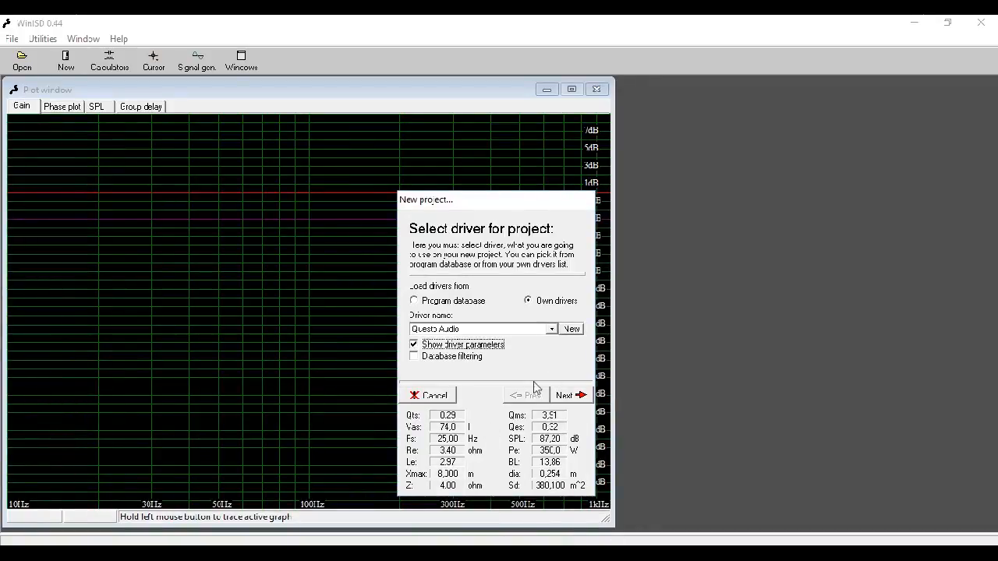
{"action": "left_click", "coordinate": [567, 395]}
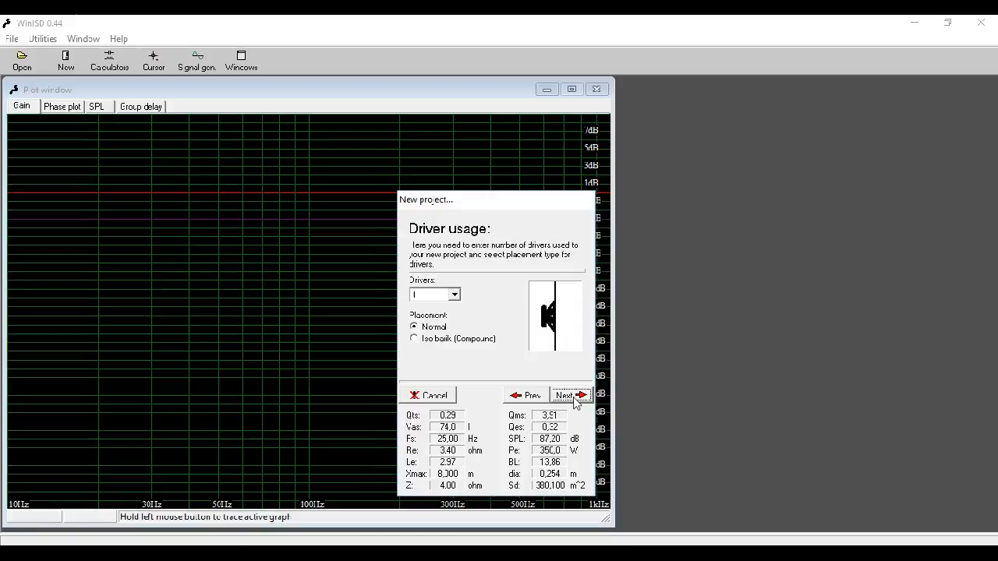
{"action": "left_click_drag", "start_coordinate": [513, 206], "coordinate": [762, 124]}
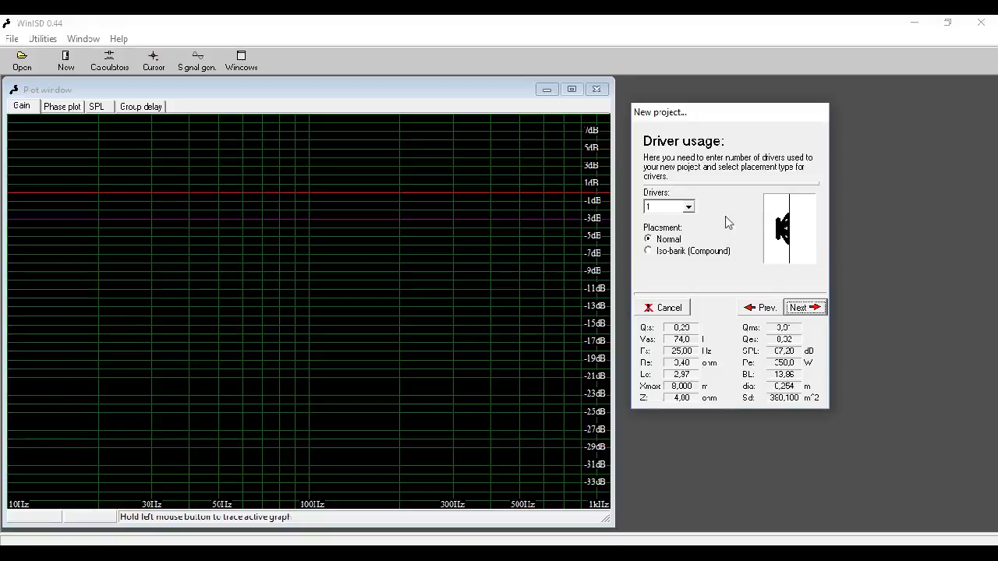
- Use 1 driver in Normal placement after trying Iso-barik, then advance to box type
{"action": "left_click", "coordinate": [688, 207]}
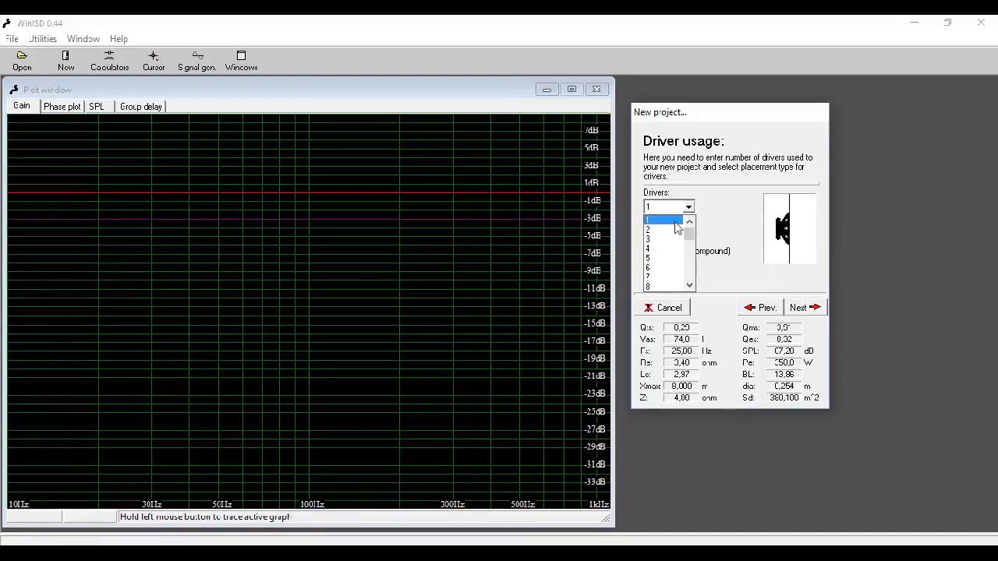
{"action": "left_click", "coordinate": [675, 221]}
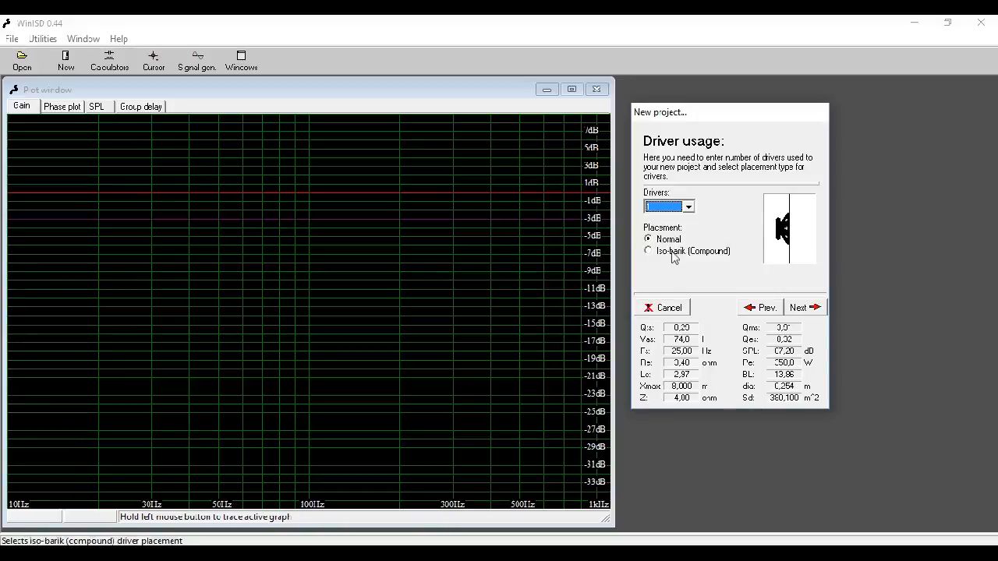
{"action": "left_click", "coordinate": [678, 251]}
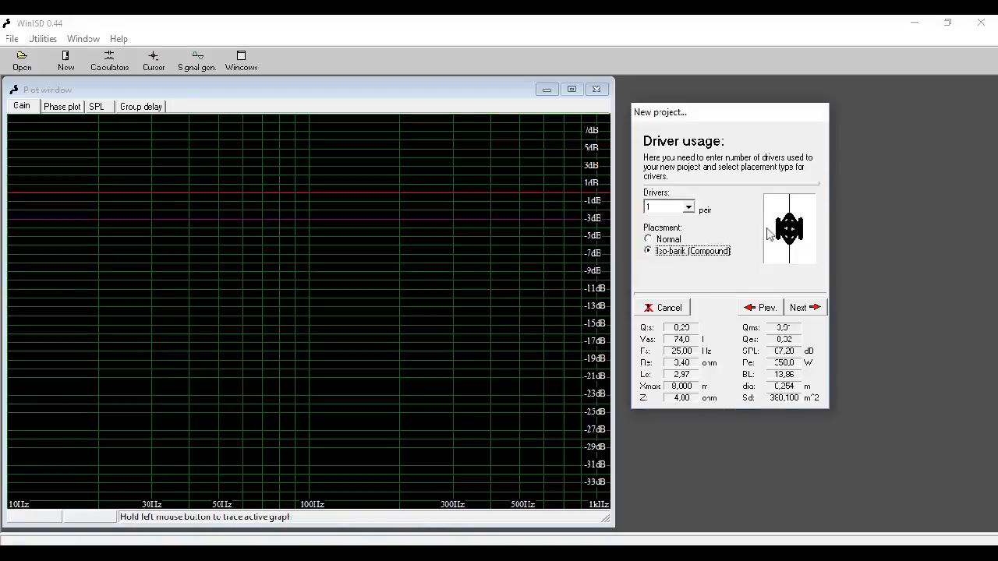
{"action": "left_click", "coordinate": [660, 241]}
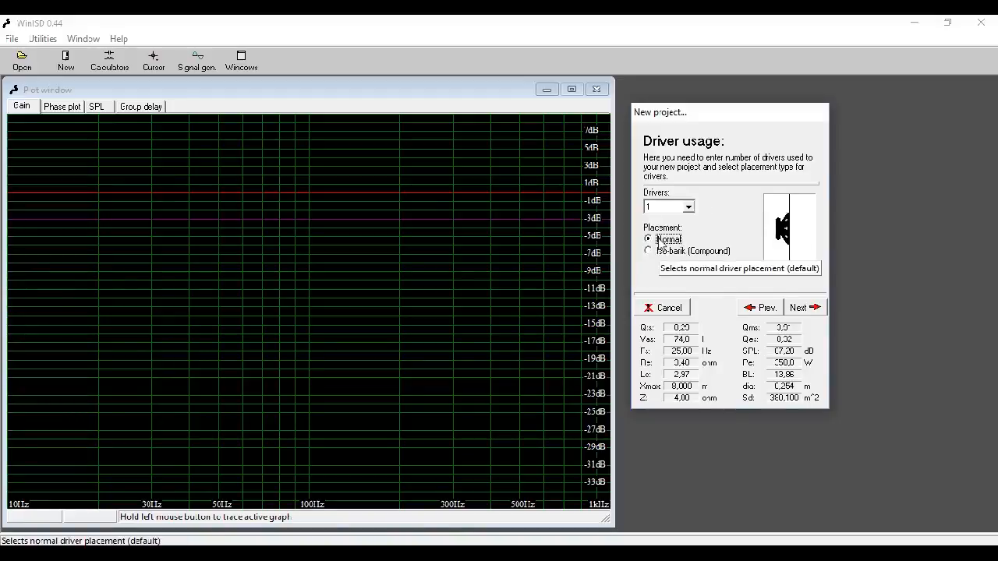
{"action": "left_click", "coordinate": [807, 309]}
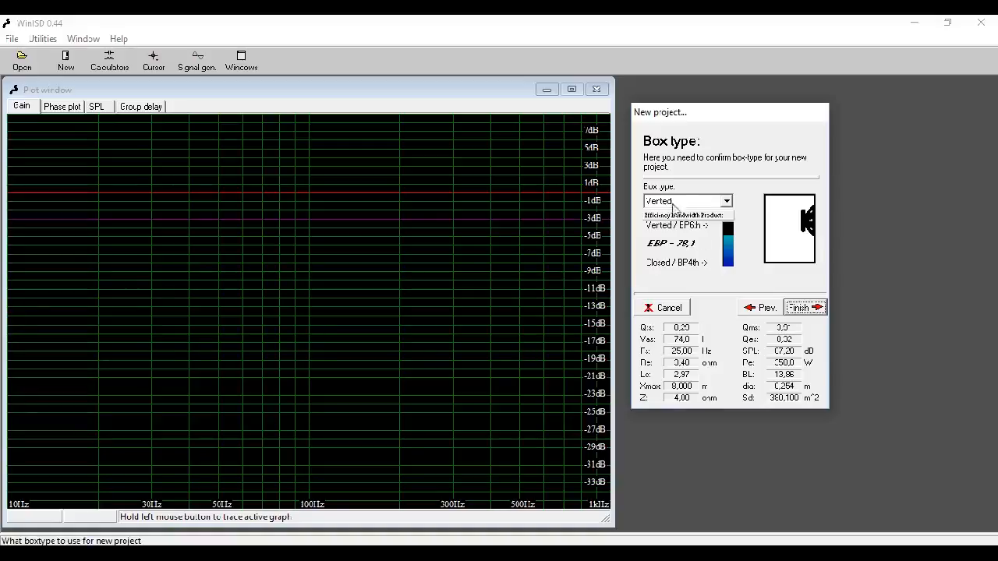
- Preview Closed, 4th order bandpass and 6th order bandpass box types
{"action": "left_click", "coordinate": [727, 202]}
{"action": "left_click", "coordinate": [699, 217]}
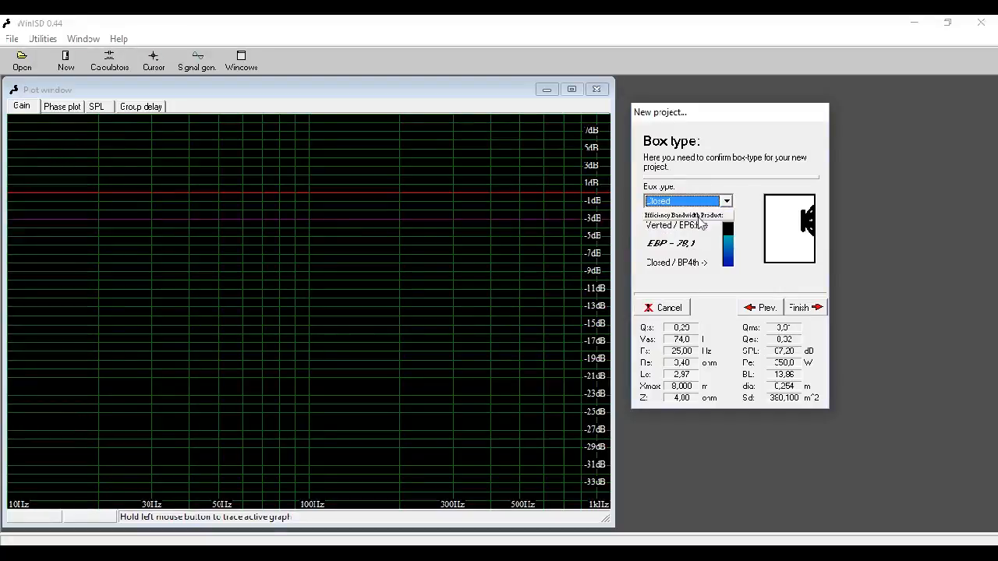
{"action": "left_click", "coordinate": [726, 202]}
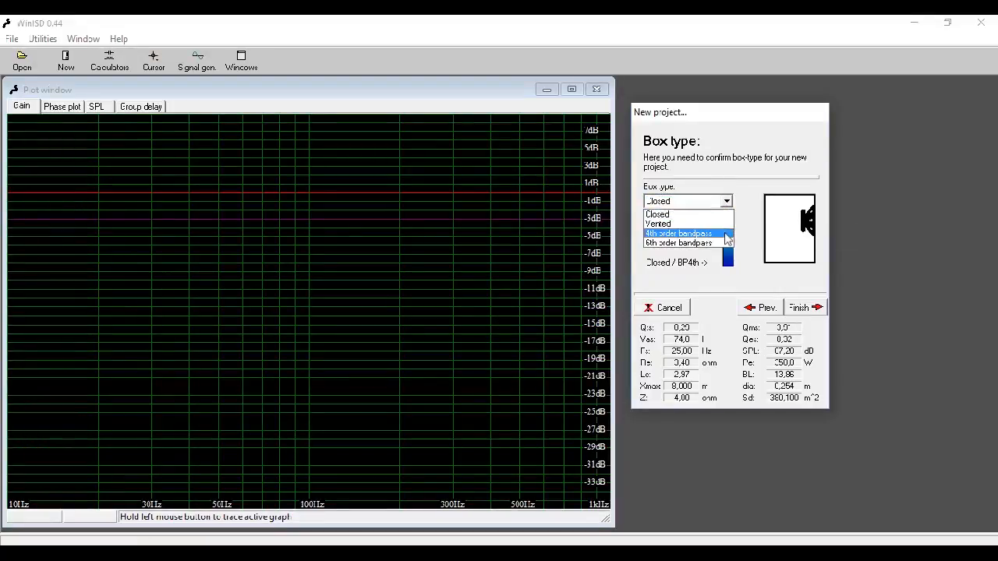
{"action": "left_click", "coordinate": [725, 234]}
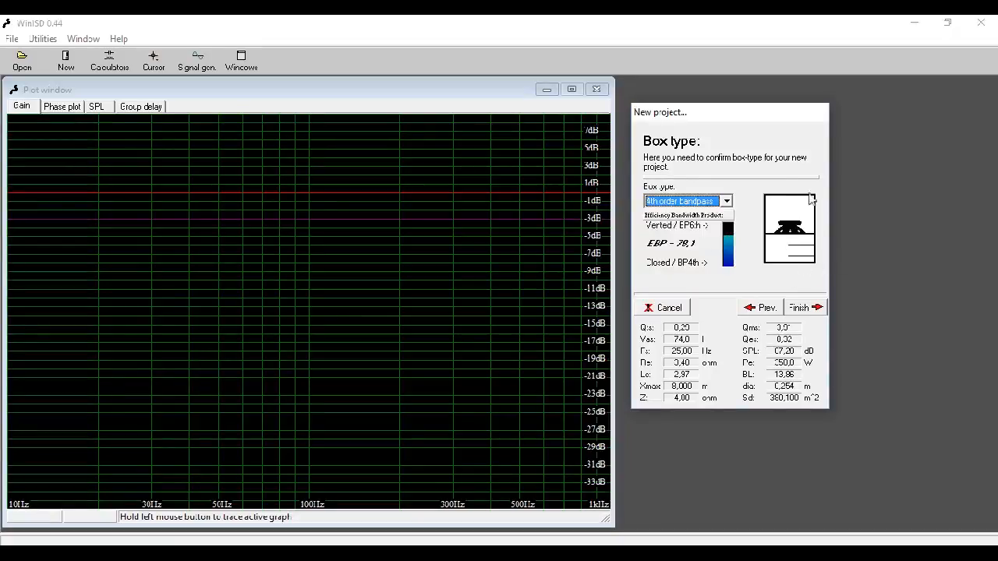
{"action": "left_click", "coordinate": [727, 202]}
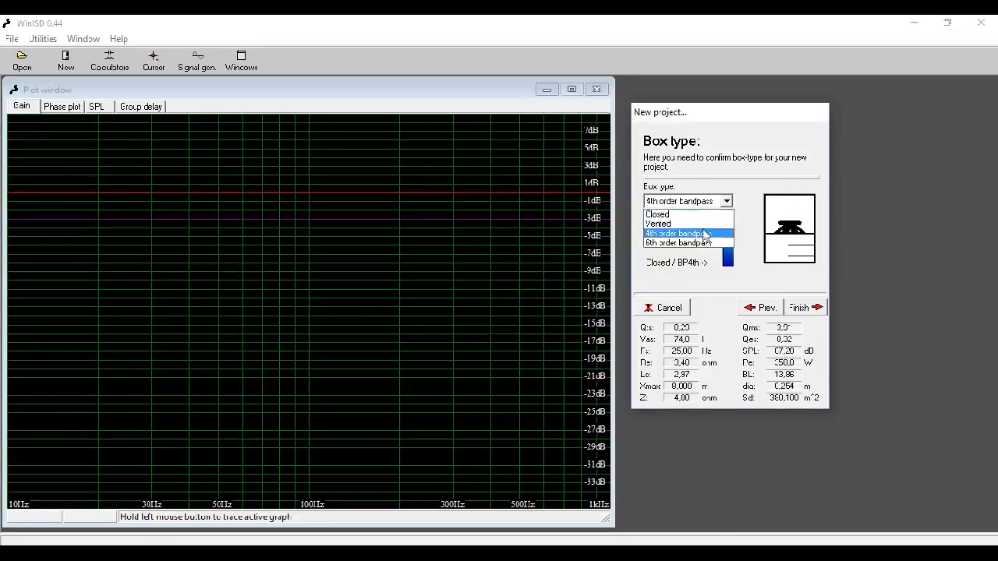
{"action": "left_click", "coordinate": [712, 239]}
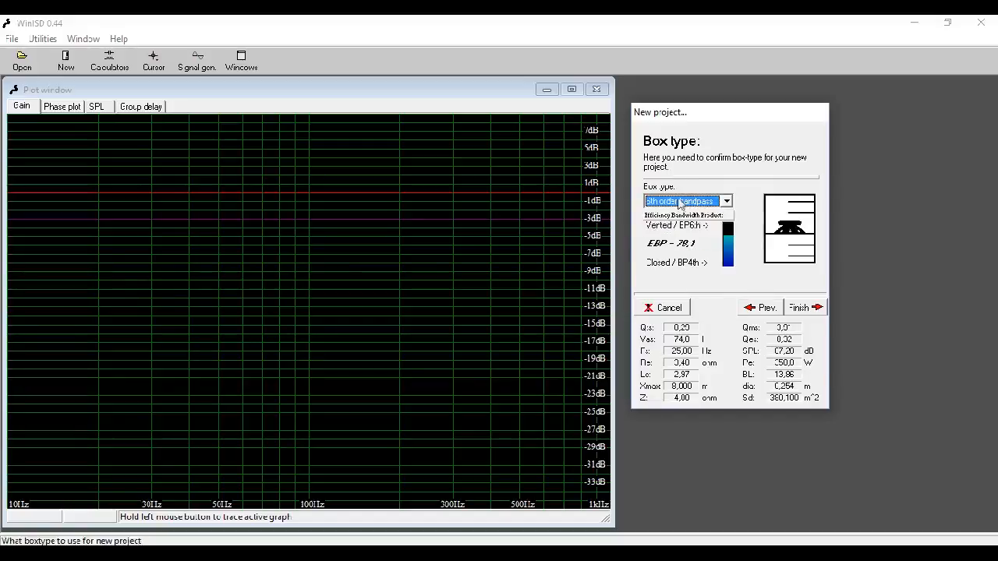
- Choose a Vented box and finish the project so its gain curve is plotted
{"action": "left_click", "coordinate": [726, 201]}
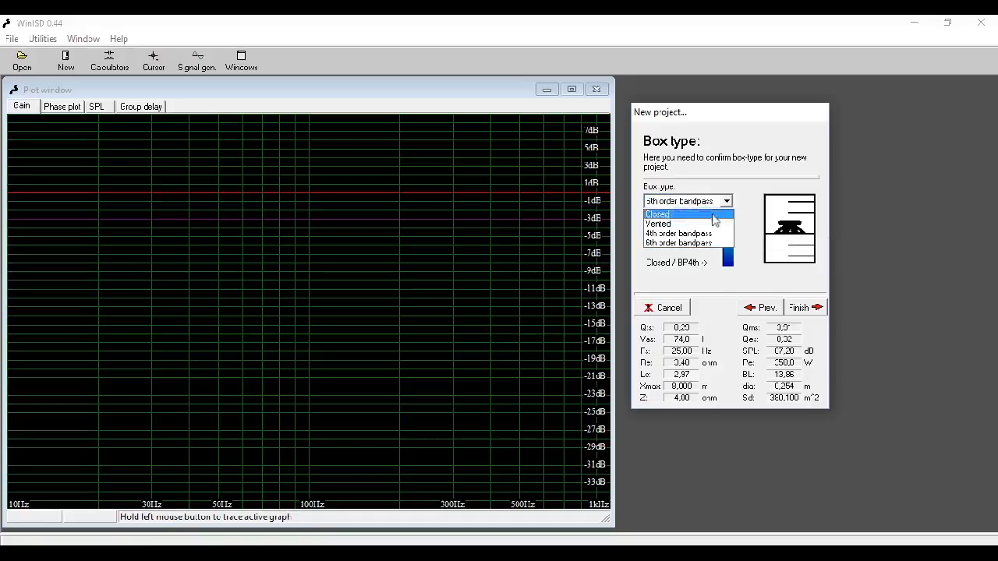
{"action": "left_click", "coordinate": [696, 225]}
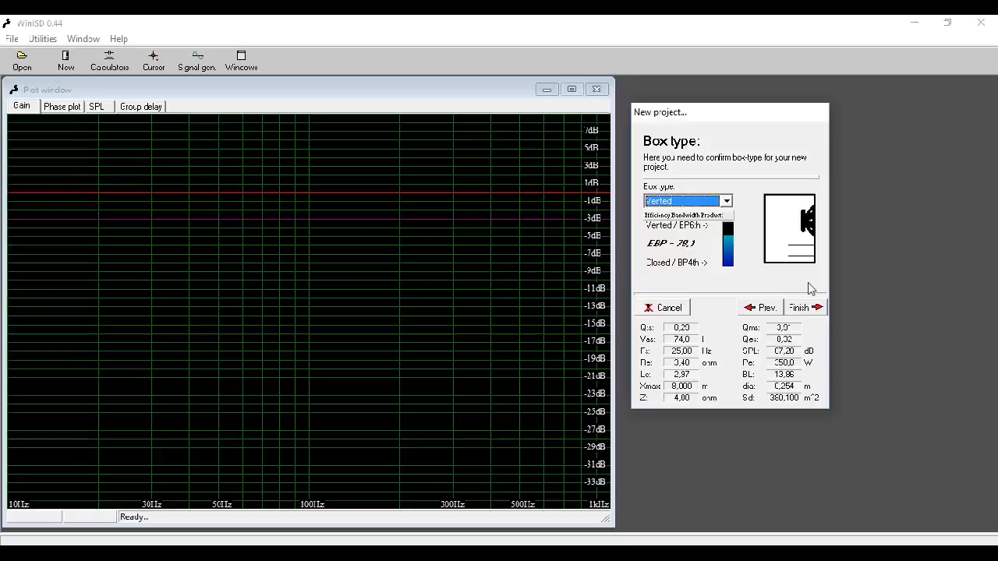
{"action": "left_click", "coordinate": [800, 309]}
{"action": "left_click_drag", "start_coordinate": [152, 166], "coordinate": [693, 94]}
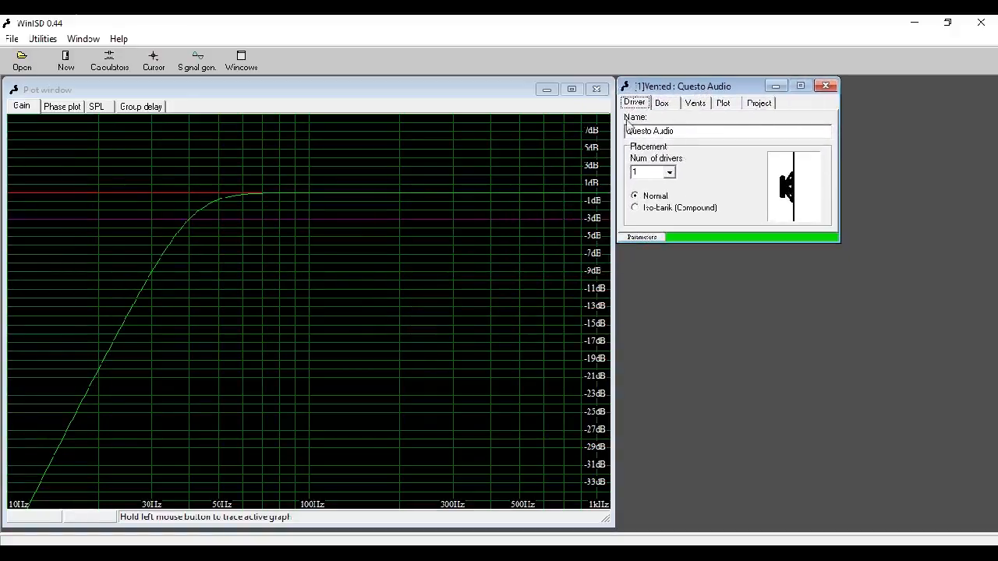
- Keep 1 driver, view the 24,9 l volume and 35,04 Hz tuning, and open Box shape
{"action": "left_click", "coordinate": [669, 173]}
{"action": "left_click", "coordinate": [669, 173]}
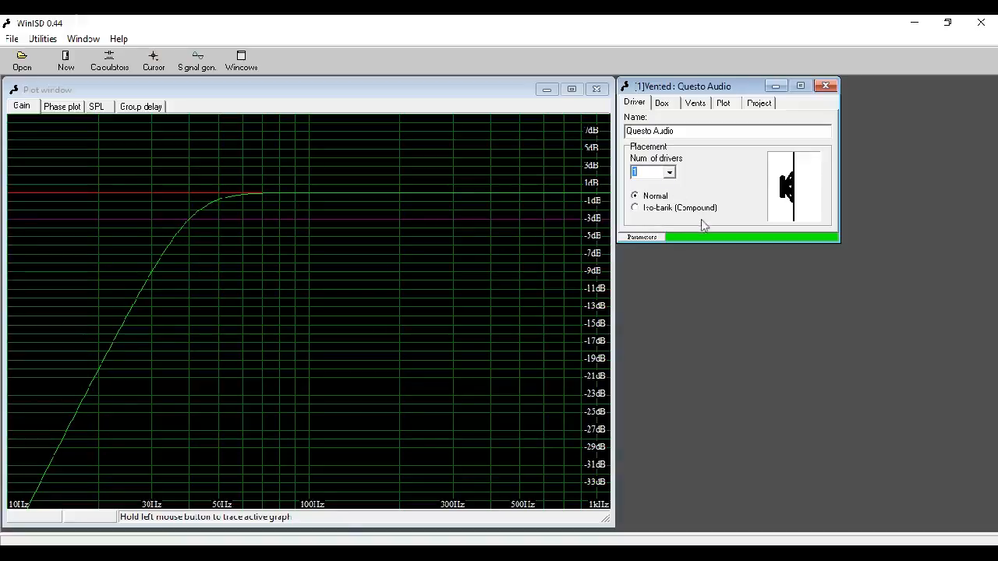
{"action": "left_click", "coordinate": [670, 103]}
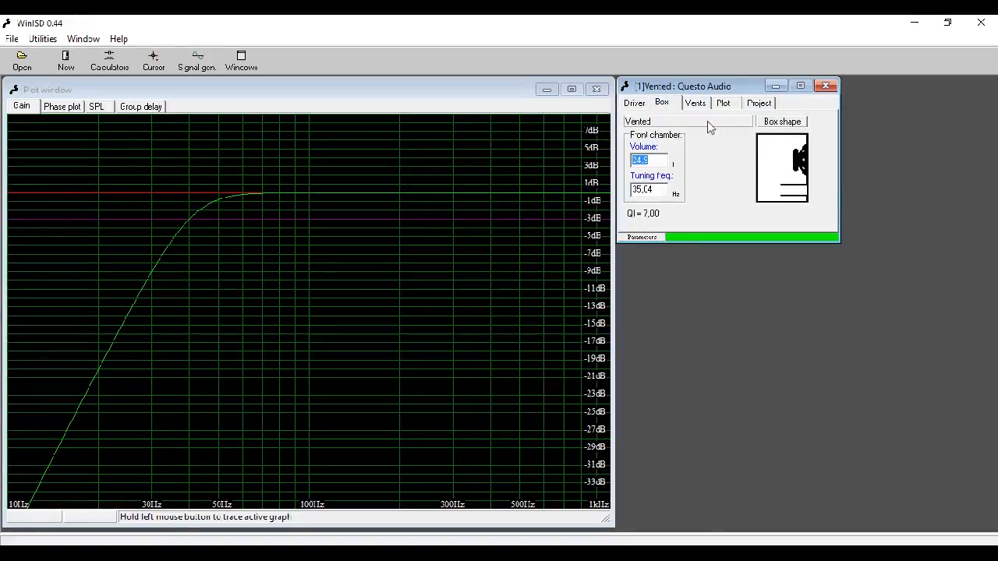
{"action": "left_click", "coordinate": [782, 121]}
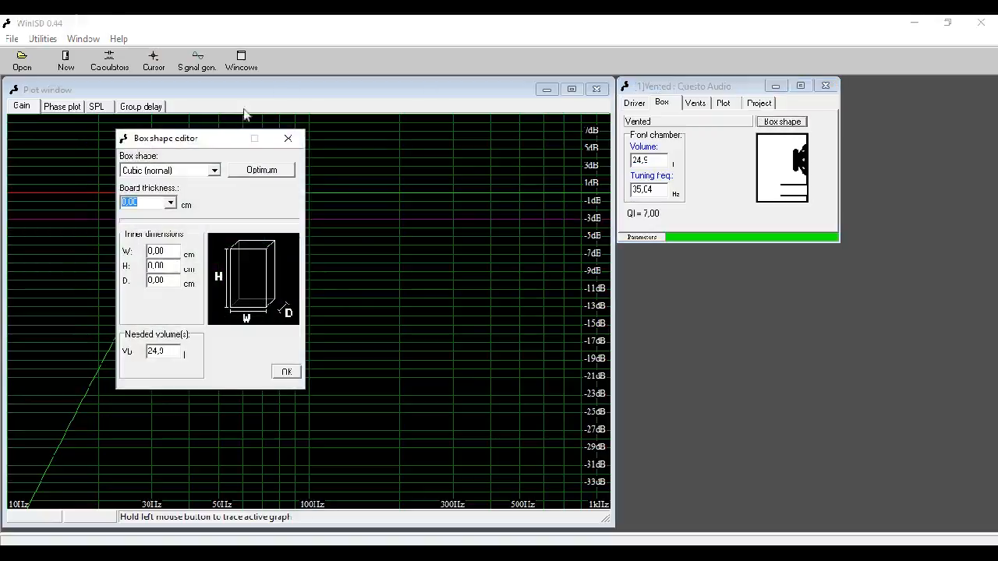
- Try the sloped cubic box shape and set the board thickness to 1,80
{"action": "left_click_drag", "start_coordinate": [189, 140], "coordinate": [706, 265]}
{"action": "left_click", "coordinate": [729, 295]}
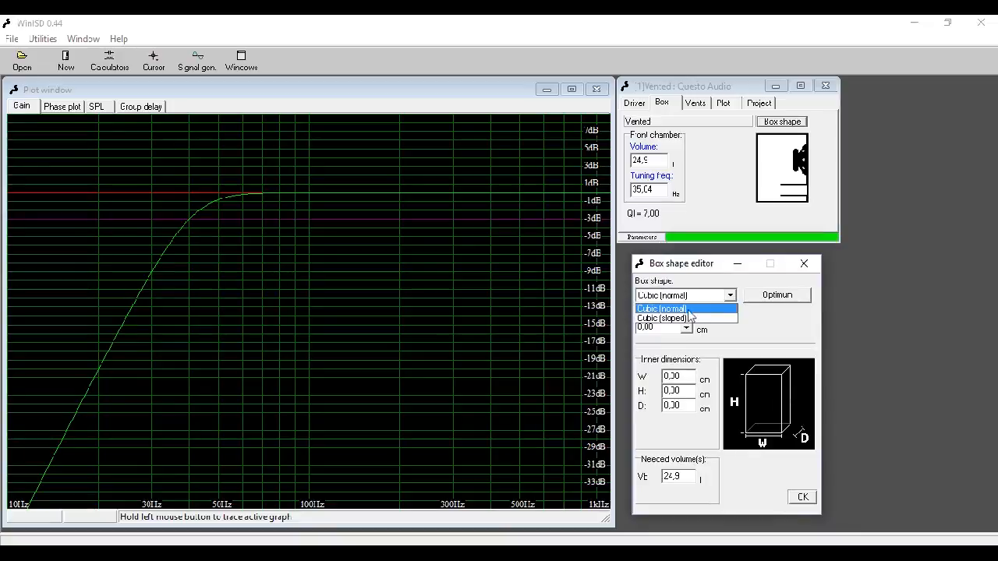
{"action": "left_click", "coordinate": [689, 311]}
{"action": "left_click", "coordinate": [701, 296]}
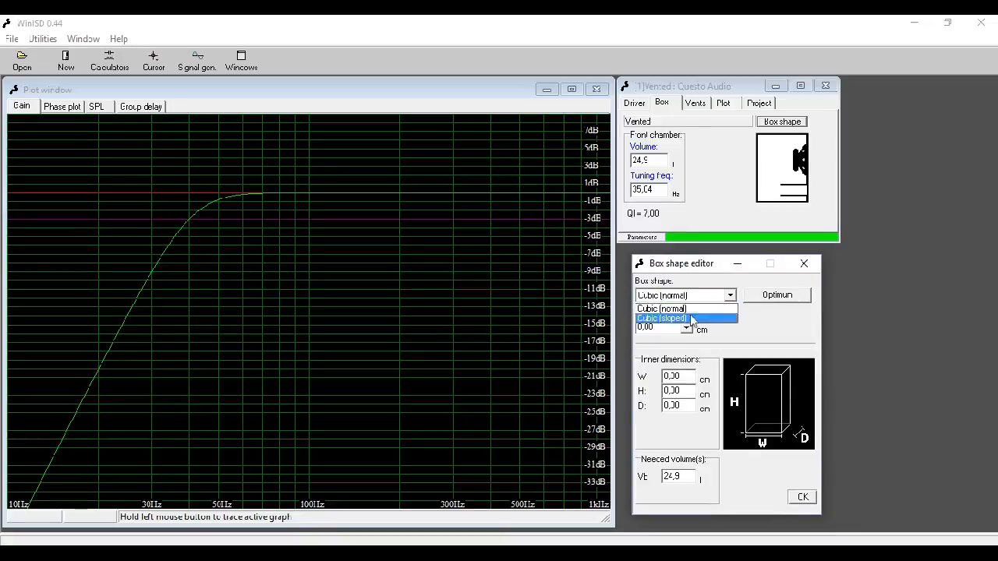
{"action": "left_click", "coordinate": [701, 318]}
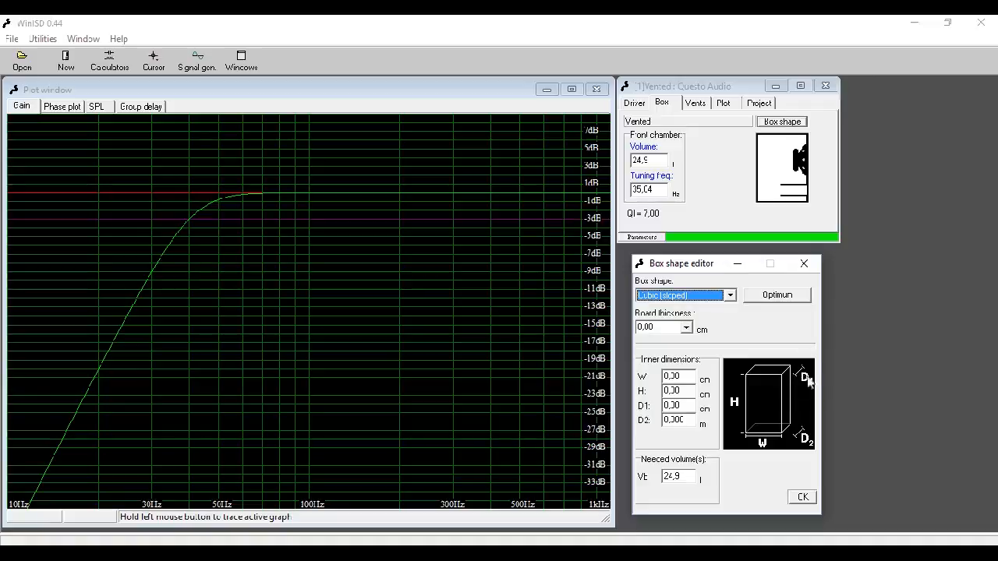
{"action": "left_click", "coordinate": [686, 328]}
{"action": "left_click", "coordinate": [688, 327]}
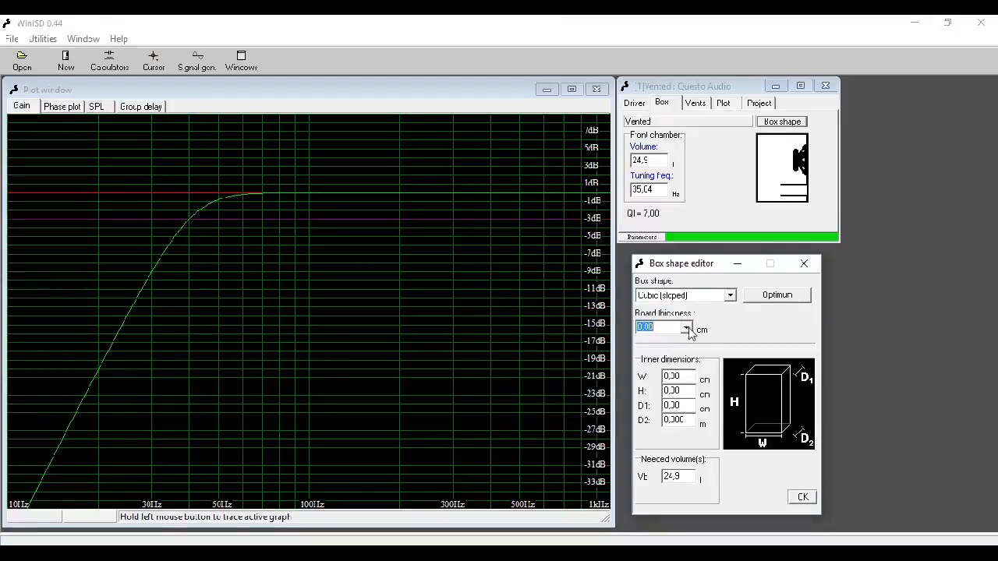
{"action": "left_click", "coordinate": [701, 330]}
{"action": "left_click", "coordinate": [701, 335]}
{"action": "left_click", "coordinate": [686, 328]}
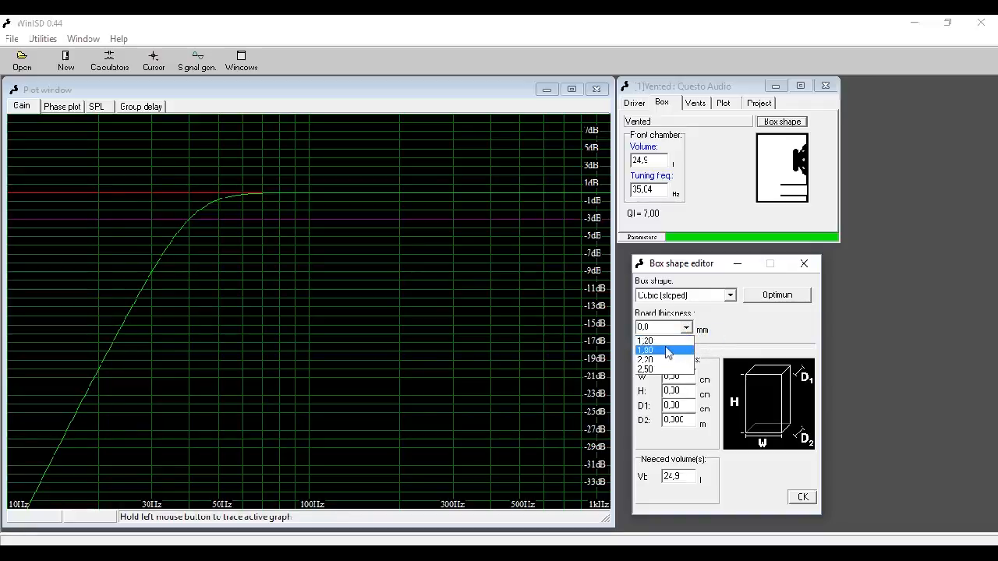
{"action": "left_click", "coordinate": [668, 350]}
- Switch back to normal cubic and enter 30 for width, height and depth
{"action": "left_click", "coordinate": [684, 374]}
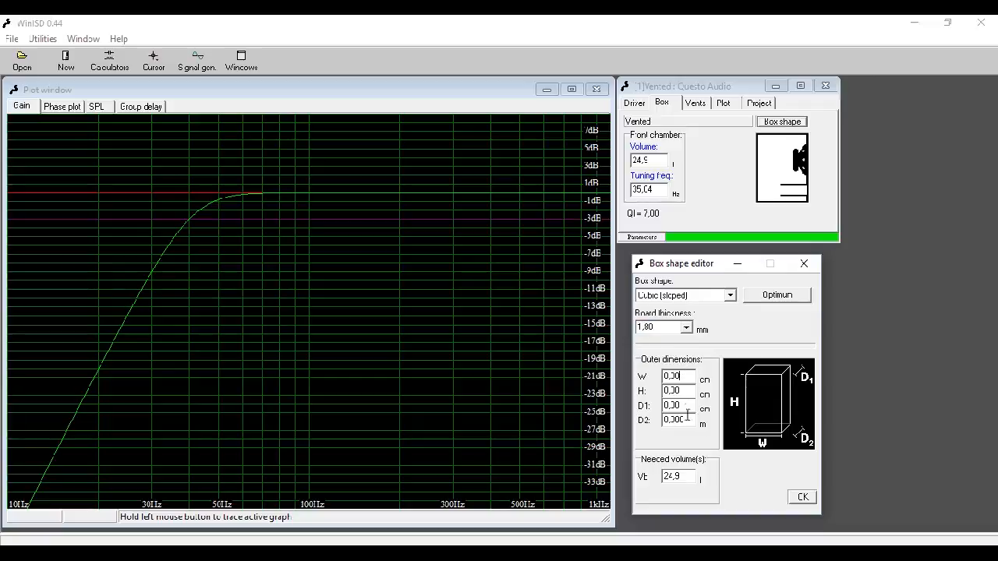
{"action": "left_click", "coordinate": [721, 298]}
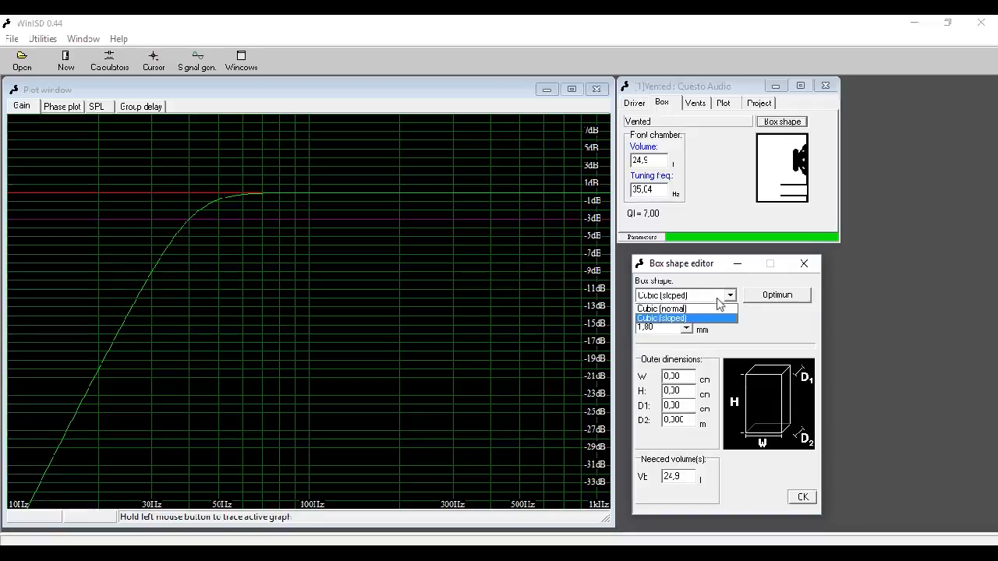
{"action": "left_click", "coordinate": [686, 307]}
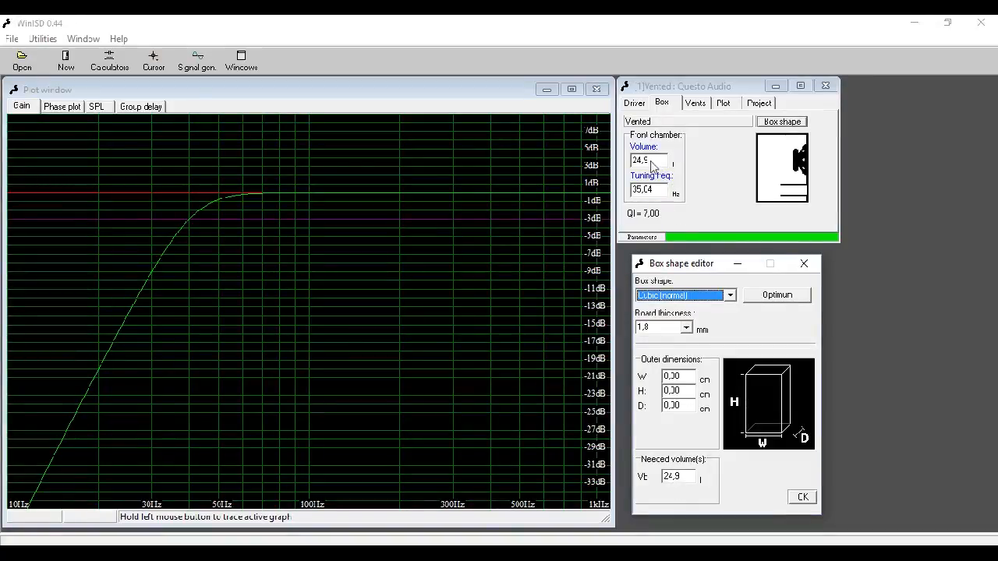
{"action": "left_click", "coordinate": [675, 376]}
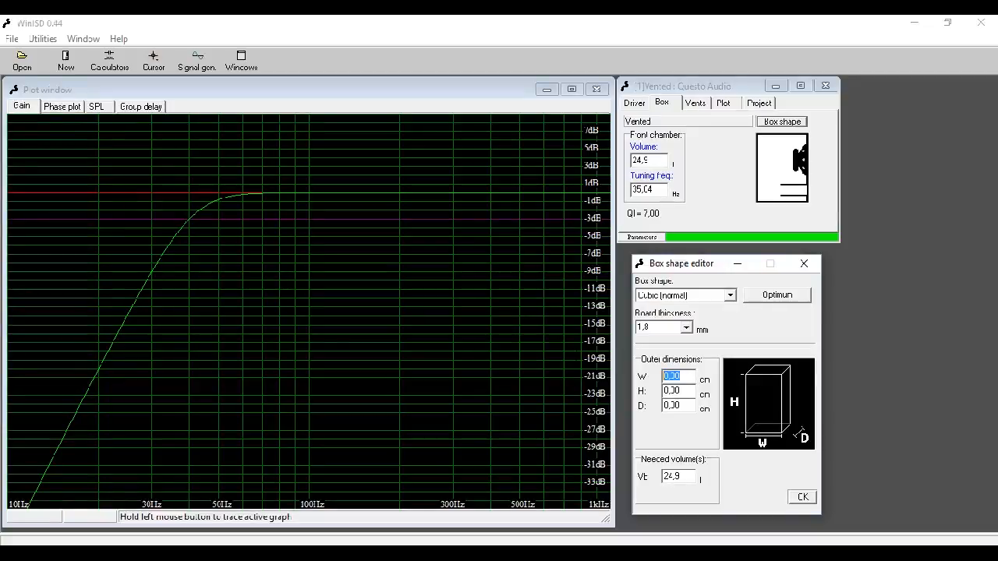
{"action": "type", "text": "30"}
{"action": "key", "text": "Tab"}
{"action": "type", "text": "30"}
{"action": "key", "text": "Tab"}
{"action": "type", "text": "30"}
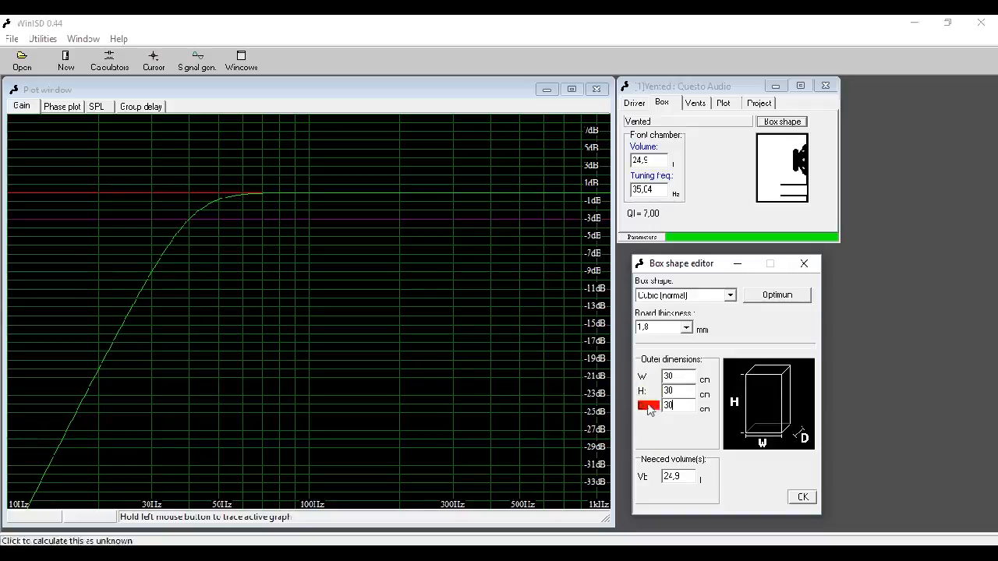
- Calculate the box to 20 cm wide, 45,10 cm high and 28,70 cm deep
{"action": "left_click", "coordinate": [673, 476]}
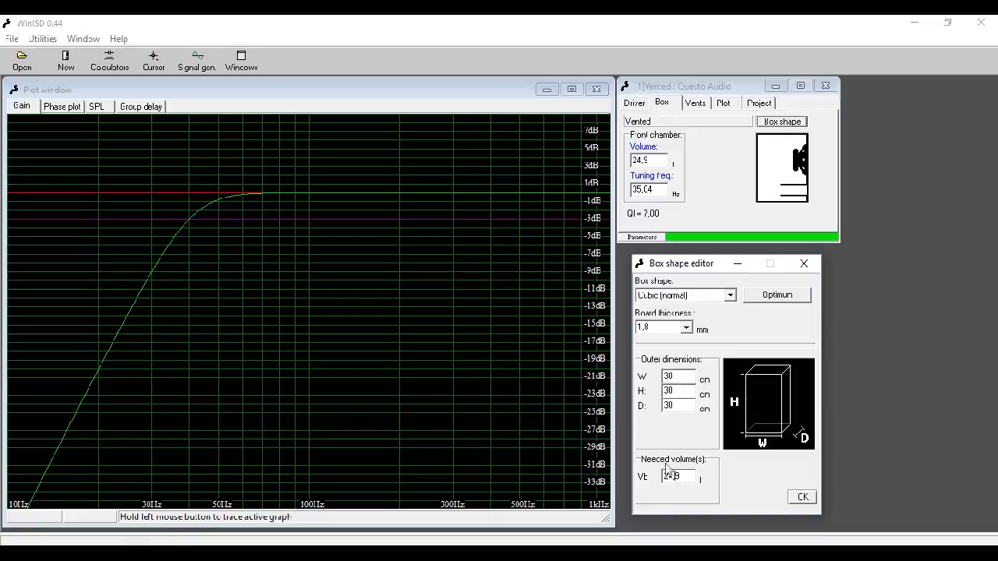
{"action": "left_click", "coordinate": [643, 409]}
{"action": "left_click_drag", "start_coordinate": [683, 377], "coordinate": [634, 377]}
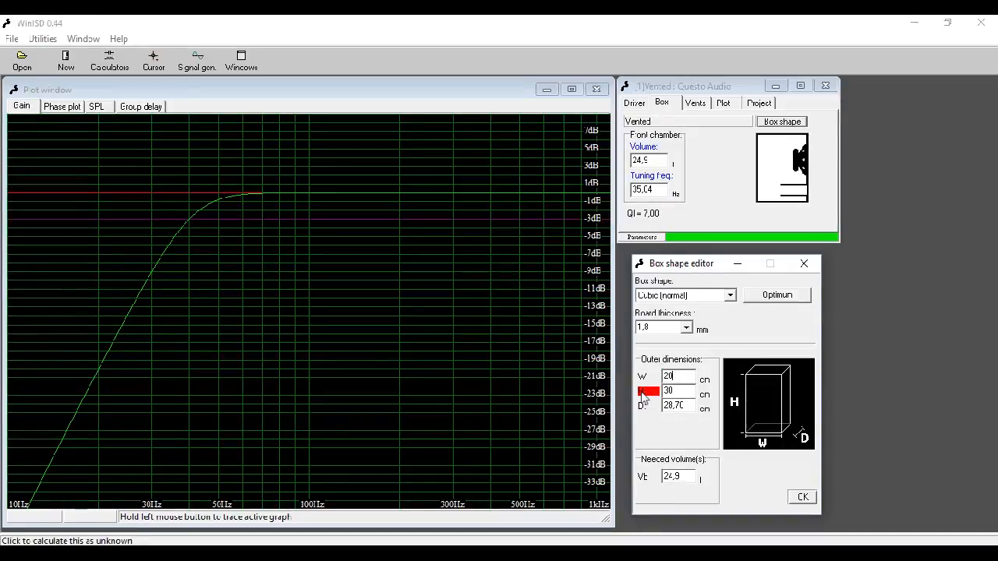
{"action": "left_click", "coordinate": [644, 396]}
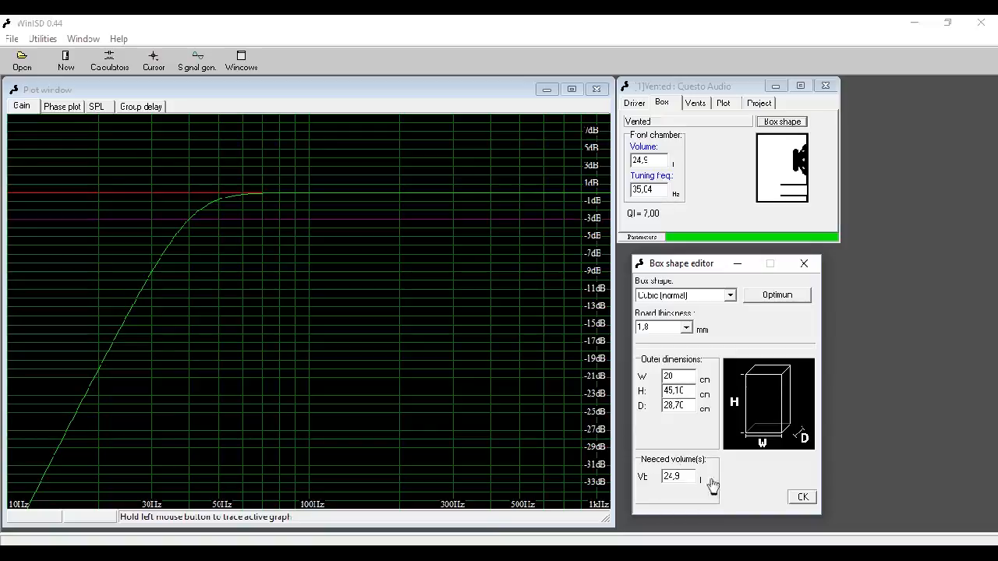
- Accept the box dimensions and step the box volume down to 22,6 l
{"action": "left_click", "coordinate": [802, 496]}
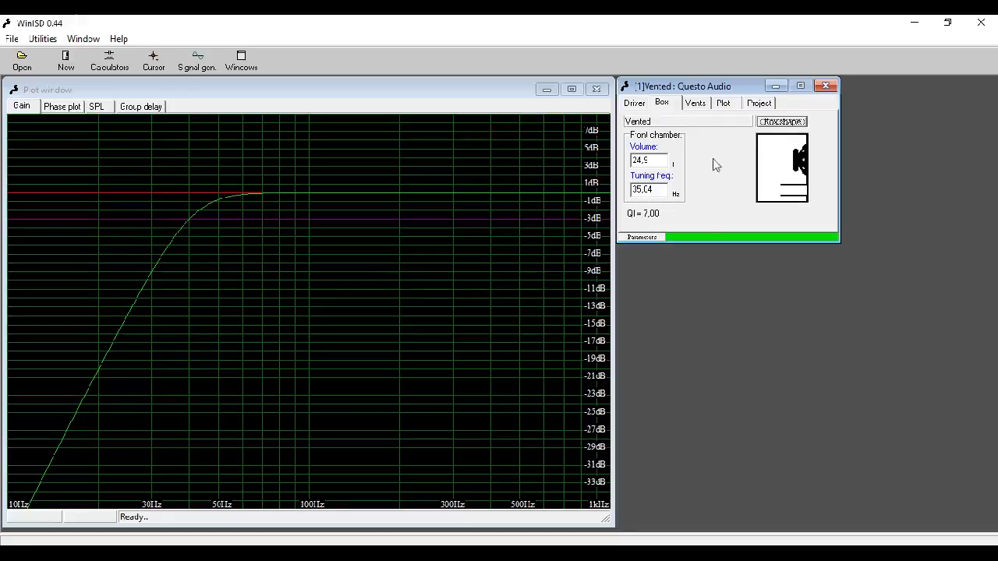
{"action": "left_click", "coordinate": [648, 164]}
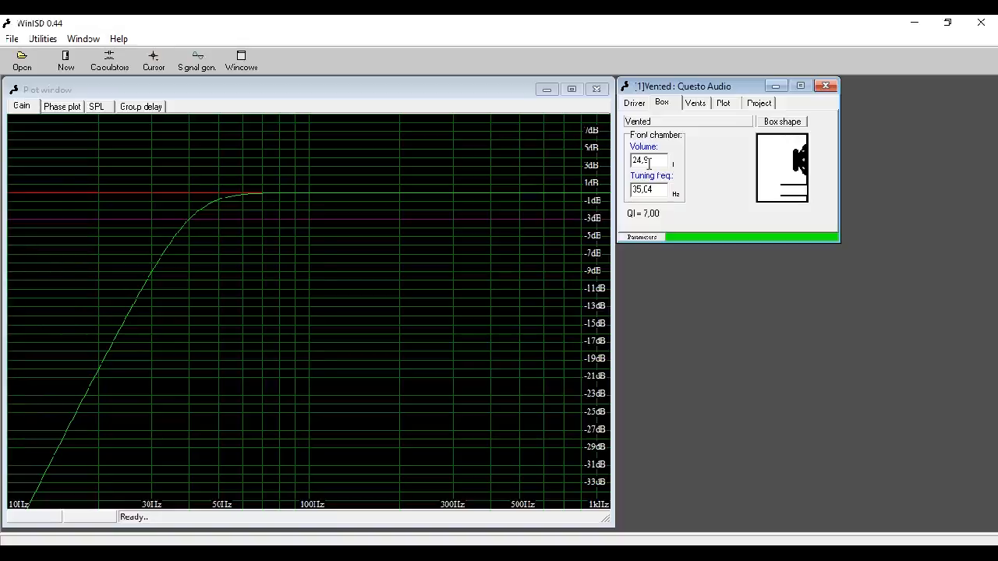
{"action": "key", "text": "Up"}
{"action": "key", "text": "Up"}
{"action": "key", "text": "Up"}
{"action": "key", "text": "Up"}
{"action": "key", "text": "Up"}
{"action": "key", "text": "Up"}
{"action": "key", "text": "Up"}
{"action": "key", "text": "Up"}
{"action": "key", "text": "Up"}
{"action": "key", "text": "Up"}
{"action": "key", "text": "Up"}
{"action": "key", "text": "Up"}
{"action": "key", "text": "Up"}
{"action": "key", "text": "Up"}
{"action": "key", "text": "Up"}
{"action": "key", "text": "Up"}
{"action": "key", "text": "Up"}
{"action": "key", "text": "Up"}
{"action": "key", "text": "Up"}
{"action": "key", "text": "Up"}
{"action": "key", "text": "Up"}
{"action": "key", "text": "Up"}
{"action": "key", "text": "Up"}
{"action": "key", "text": "Up"}
{"action": "key", "text": "Up"}
{"action": "key", "text": "Up"}
{"action": "key", "text": "Up"}
{"action": "key", "text": "Up"}
{"action": "key", "text": "Up"}
{"action": "key", "text": "Up"}
{"action": "key", "text": "Down"}
{"action": "key", "text": "Down"}
{"action": "key", "text": "Down"}
{"action": "key", "text": "Down"}
{"action": "key", "text": "Down"}
{"action": "key", "text": "Down"}
{"action": "key", "text": "Down"}
{"action": "key", "text": "Down"}
{"action": "key", "text": "Down"}
{"action": "key", "text": "Down"}
{"action": "key", "text": "Down"}
{"action": "key", "text": "Down"}
{"action": "key", "text": "Down"}
{"action": "key", "text": "Down"}
{"action": "key", "text": "Down"}
{"action": "key", "text": "Down"}
{"action": "key", "text": "Down"}
{"action": "key", "text": "Down"}
{"action": "key", "text": "Down"}
{"action": "key", "text": "Down"}
{"action": "key", "text": "Up"}
{"action": "key", "text": "Up"}
{"action": "key", "text": "Up"}
{"action": "key", "text": "Down"}
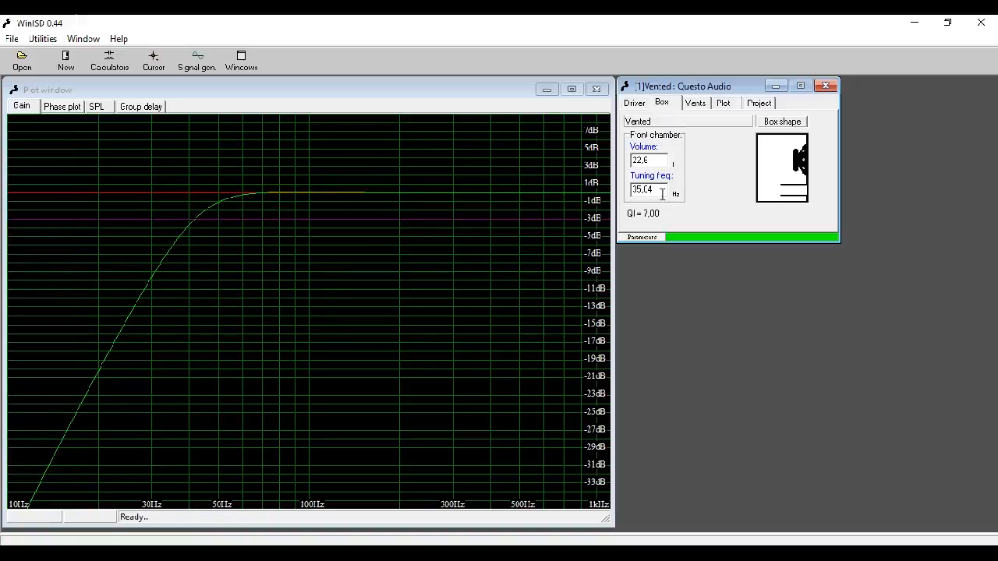
- Adjust the tuning frequency back to 35,03 Hz
{"action": "key", "text": "Up"}
{"action": "key", "text": "Up"}
{"action": "key", "text": "Up"}
{"action": "key", "text": "Up"}
{"action": "key", "text": "Up"}
{"action": "key", "text": "Up"}
{"action": "key", "text": "Down"}
{"action": "key", "text": "Down"}
{"action": "key", "text": "Down"}
{"action": "key", "text": "Down"}
{"action": "key", "text": "Down"}
{"action": "key", "text": "Down"}
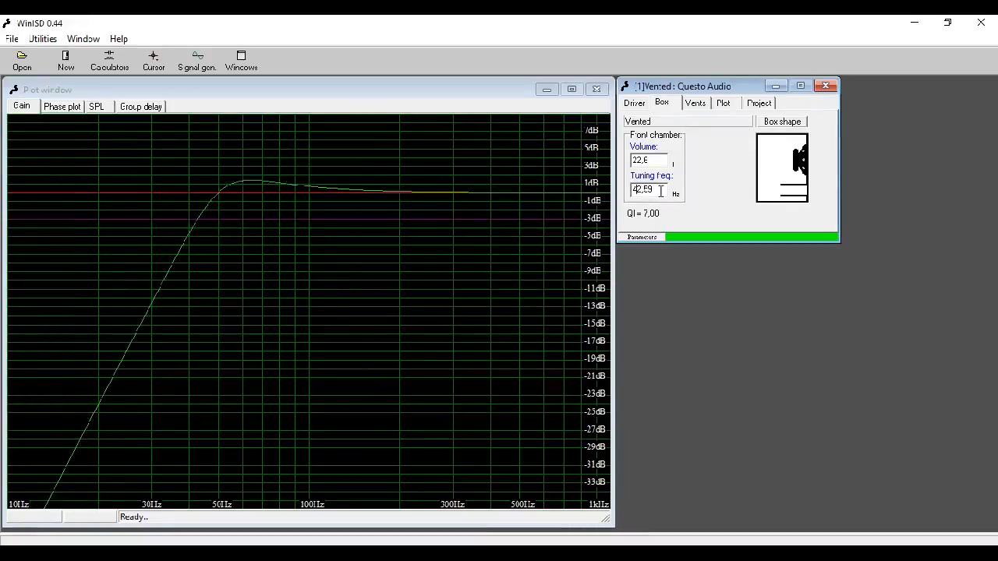
{"action": "key", "text": "Down"}
{"action": "key", "text": "Down"}
{"action": "key", "text": "Down"}
{"action": "key", "text": "Down"}
{"action": "key", "text": "Down"}
{"action": "key", "text": "Down"}
{"action": "key", "text": "Down"}
{"action": "key", "text": "Down"}
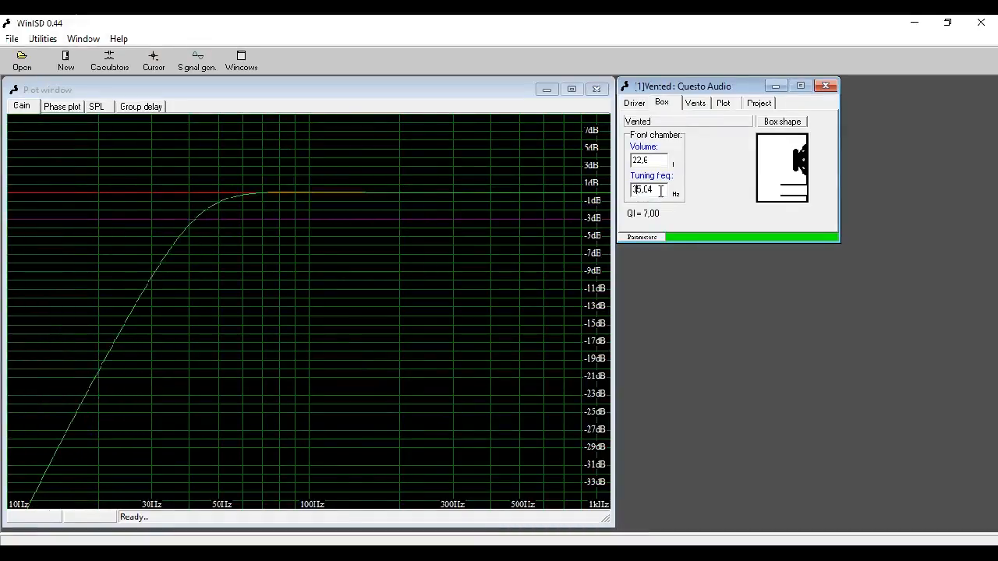
{"action": "key", "text": "Up"}
{"action": "key", "text": "Up"}
{"action": "key", "text": "Up"}
{"action": "key", "text": "Up"}
{"action": "key", "text": "Up"}
- Keep a single round vent of 10,20 cm diameter, 79,32 cm long, after trying square
{"action": "left_click", "coordinate": [692, 105]}
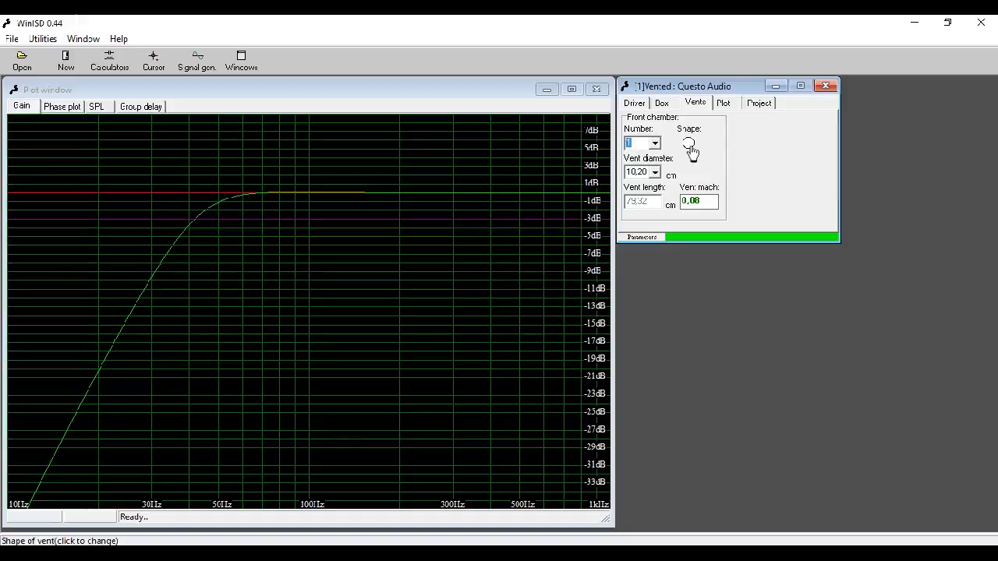
{"action": "left_click", "coordinate": [655, 144]}
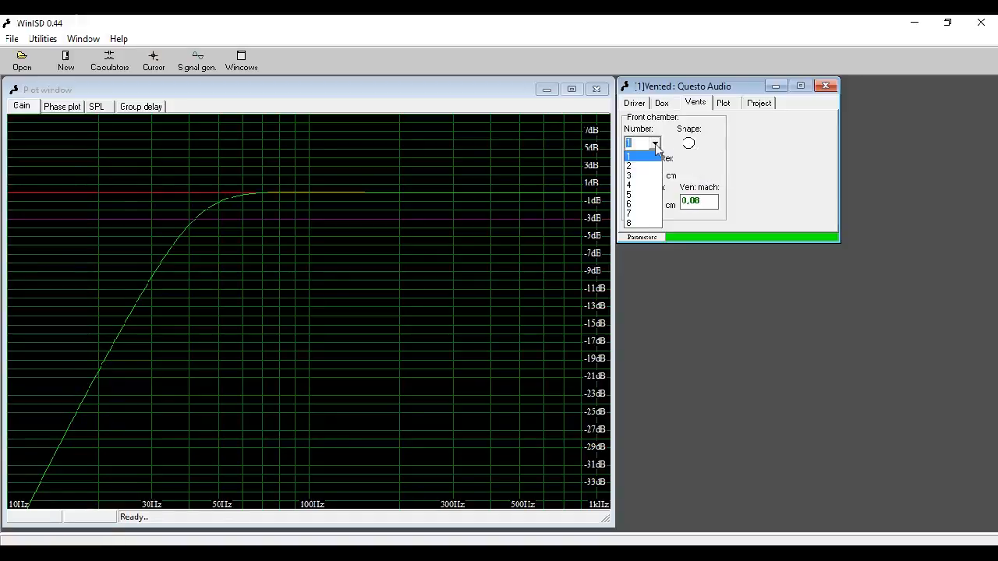
{"action": "left_click", "coordinate": [647, 158]}
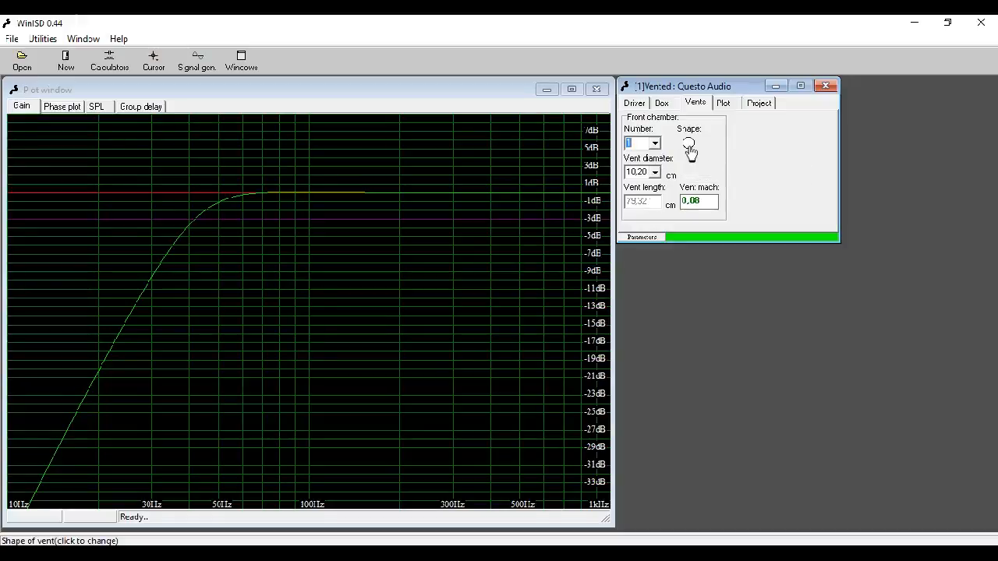
{"action": "left_click", "coordinate": [689, 147]}
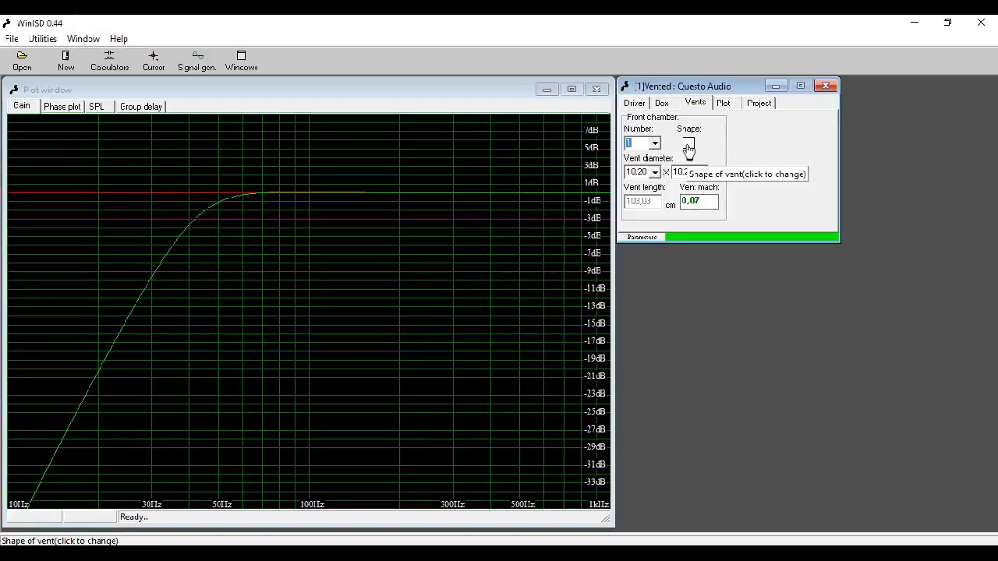
{"action": "left_click", "coordinate": [688, 147]}
{"action": "left_click", "coordinate": [656, 173]}
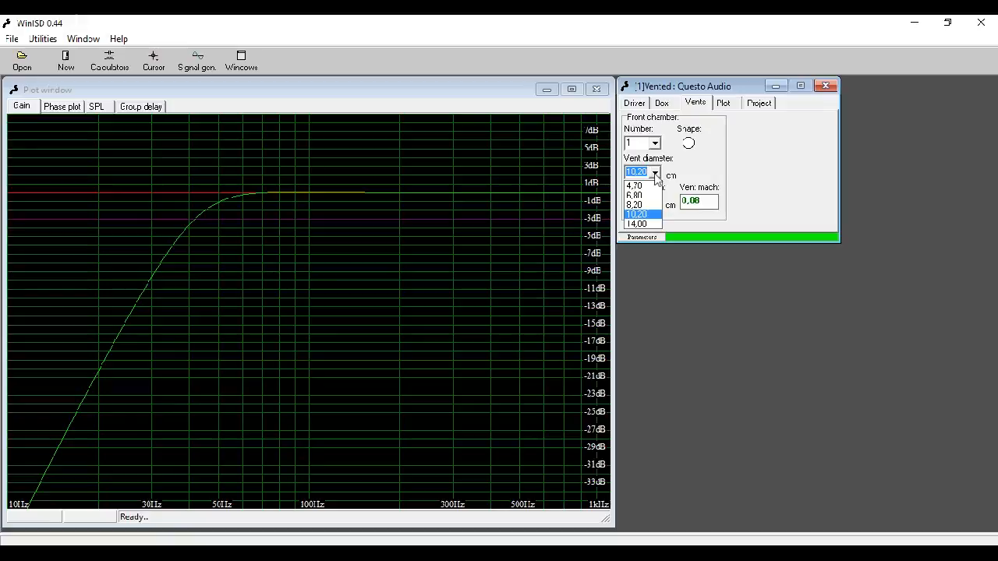
{"action": "left_click", "coordinate": [656, 174]}
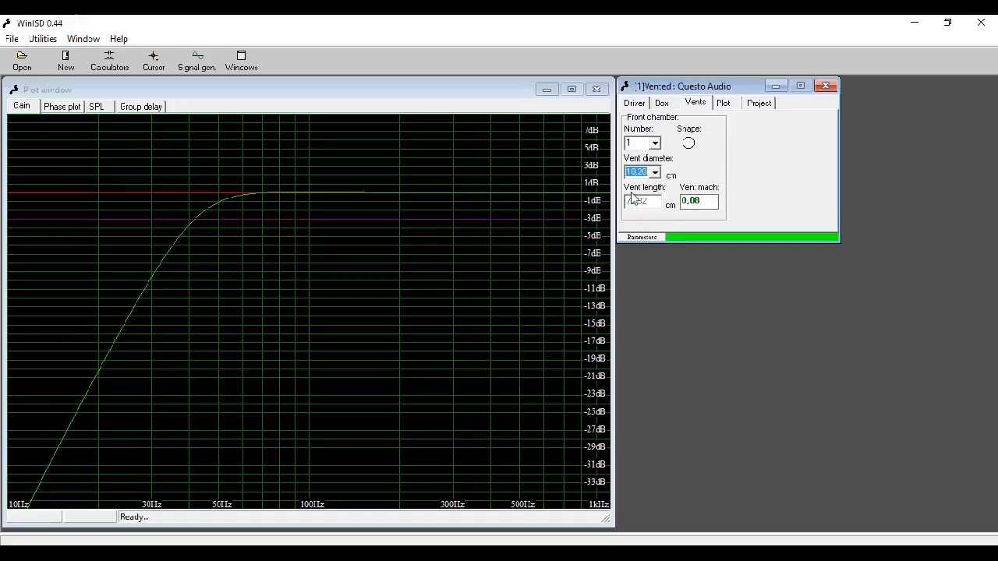
- Check the box volume, tuning frequency and vent diameter values before retuning
{"action": "left_click", "coordinate": [661, 103]}
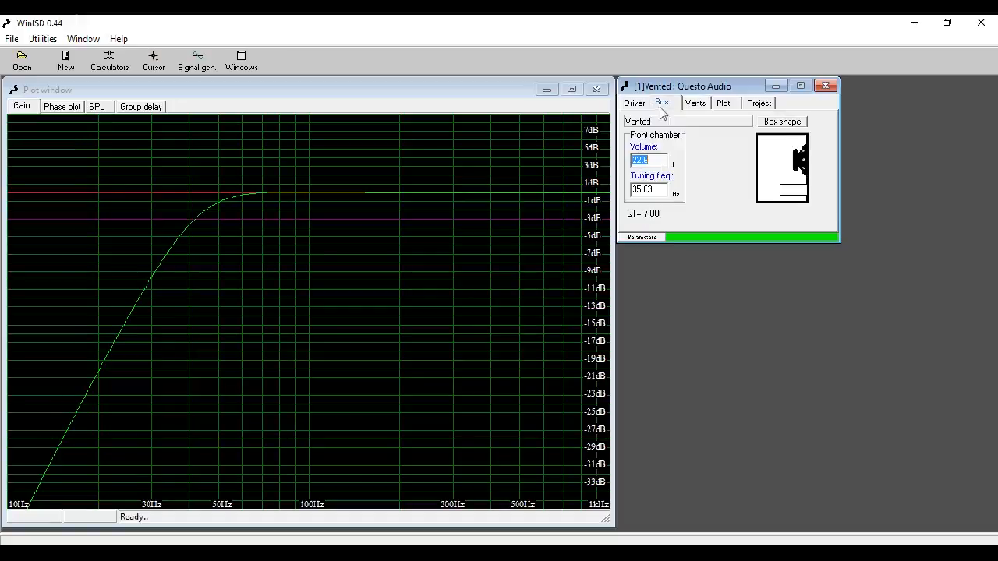
{"action": "left_click", "coordinate": [654, 161]}
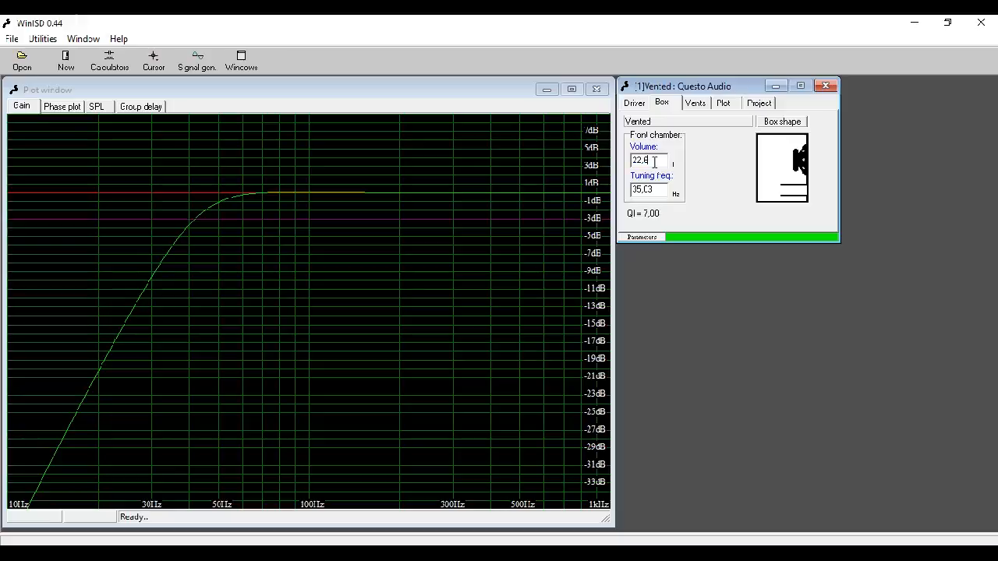
{"action": "key", "text": "Tab"}
{"action": "left_click", "coordinate": [694, 103]}
{"action": "left_click", "coordinate": [645, 173]}
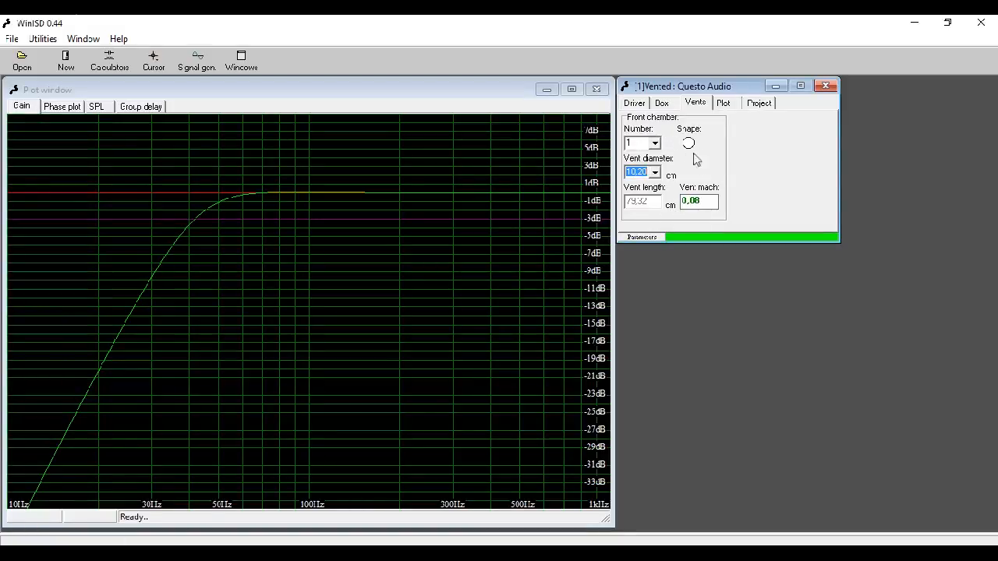
{"action": "left_click", "coordinate": [662, 104]}
{"action": "left_click", "coordinate": [657, 160]}
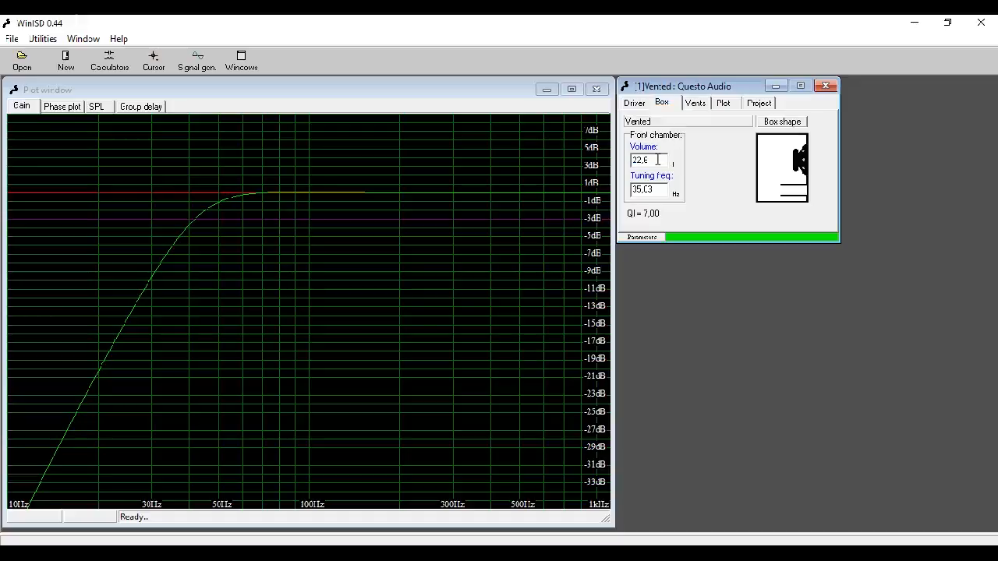
- Keep the volume at 40,5 l and lower the tuning frequency to 31,77 Hz
{"action": "scroll", "coordinate": [657, 160], "scroll_direction": "up", "scroll_amount": 15}
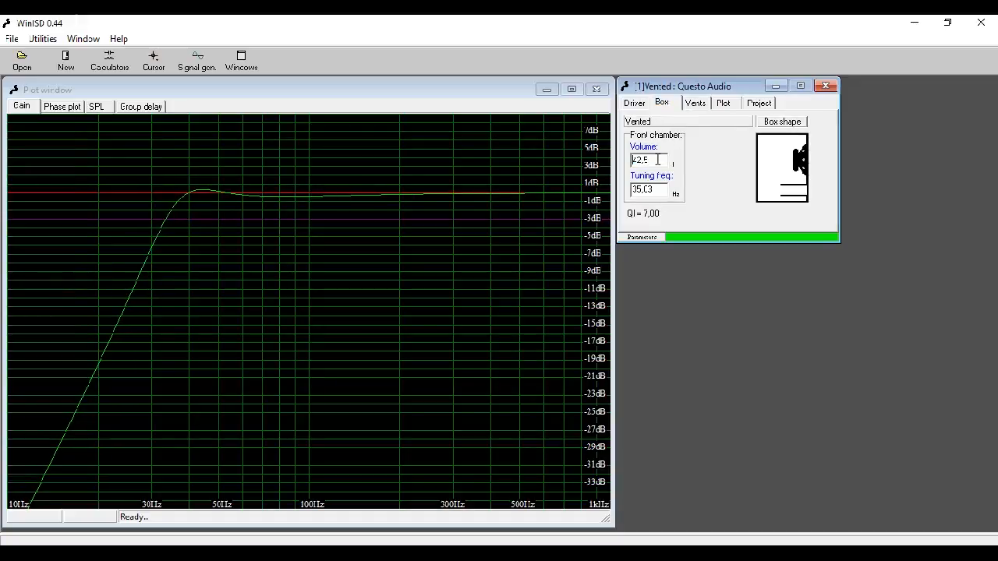
{"action": "scroll", "coordinate": [657, 160], "scroll_direction": "down", "scroll_amount": 5}
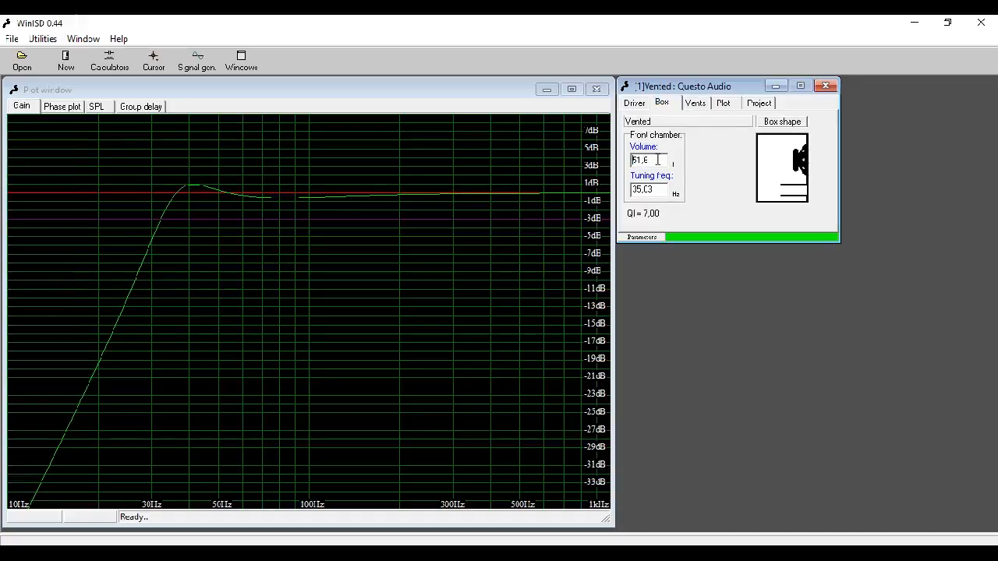
{"action": "key", "text": "Down"}
{"action": "key", "text": "Up"}
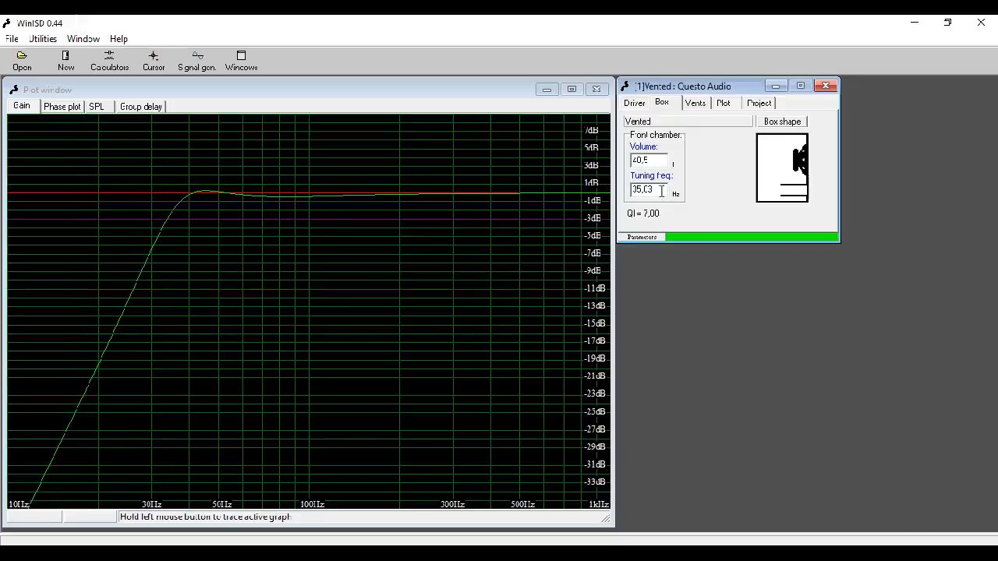
{"action": "scroll", "coordinate": [660, 191], "scroll_direction": "down", "scroll_amount": 4}
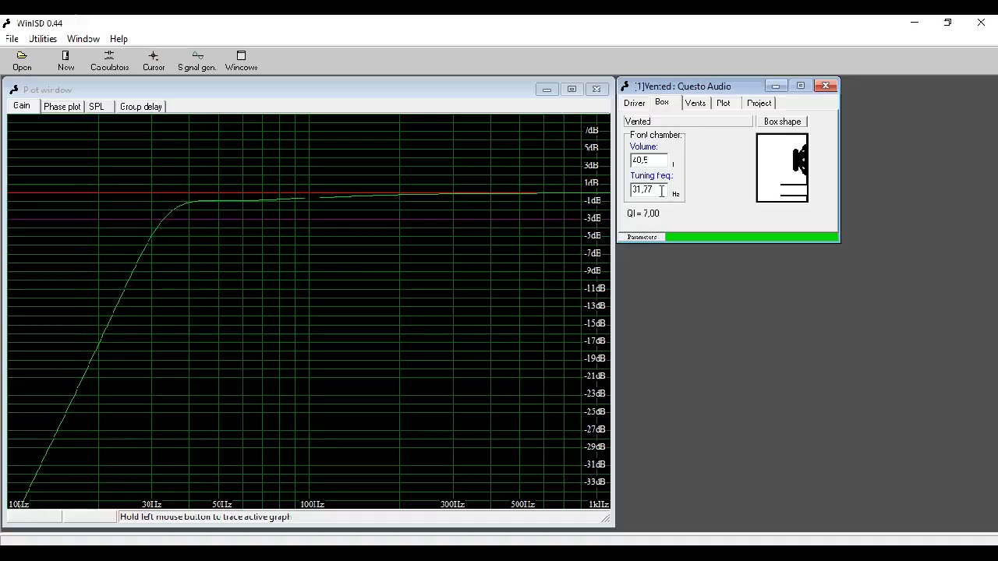
{"action": "key", "text": "Down"}
{"action": "key", "text": "Up"}
{"action": "key", "text": "Up"}
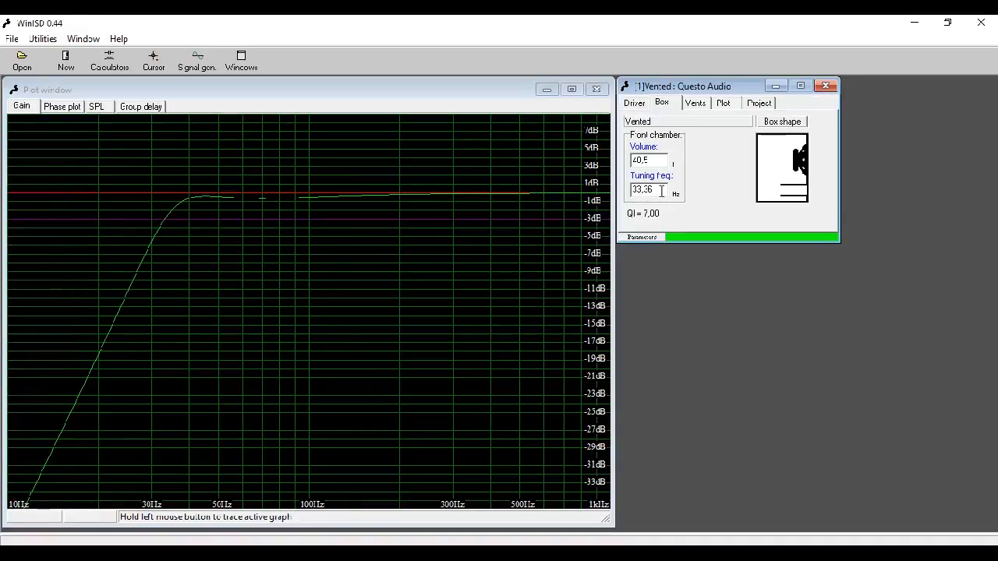
{"action": "key", "text": "Up"}
{"action": "key", "text": "Down"}
{"action": "key", "text": "Down"}
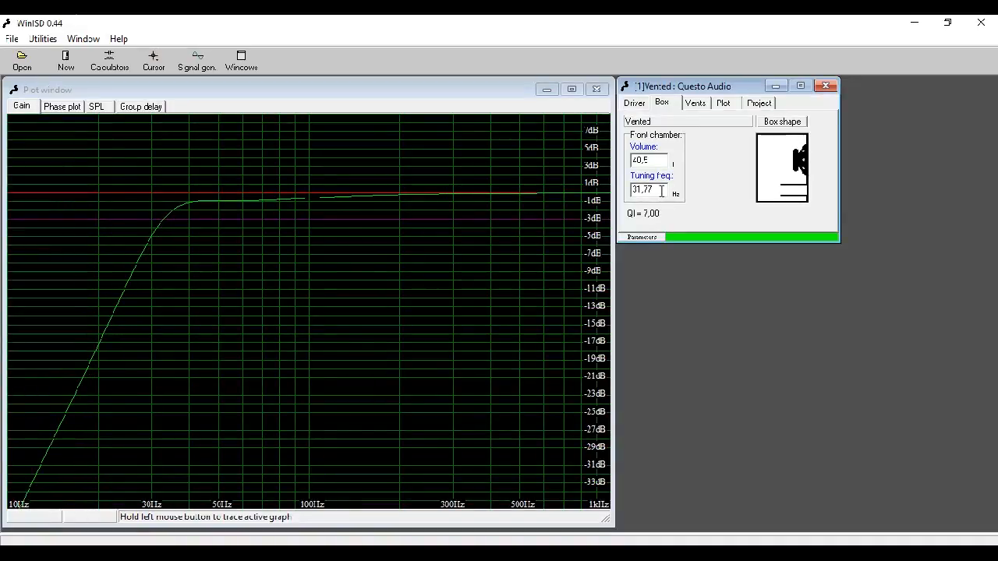
- Set vent diameter to 7 cm and number of vents to 2, giving 50,34 cm vents
{"action": "left_click", "coordinate": [694, 103]}
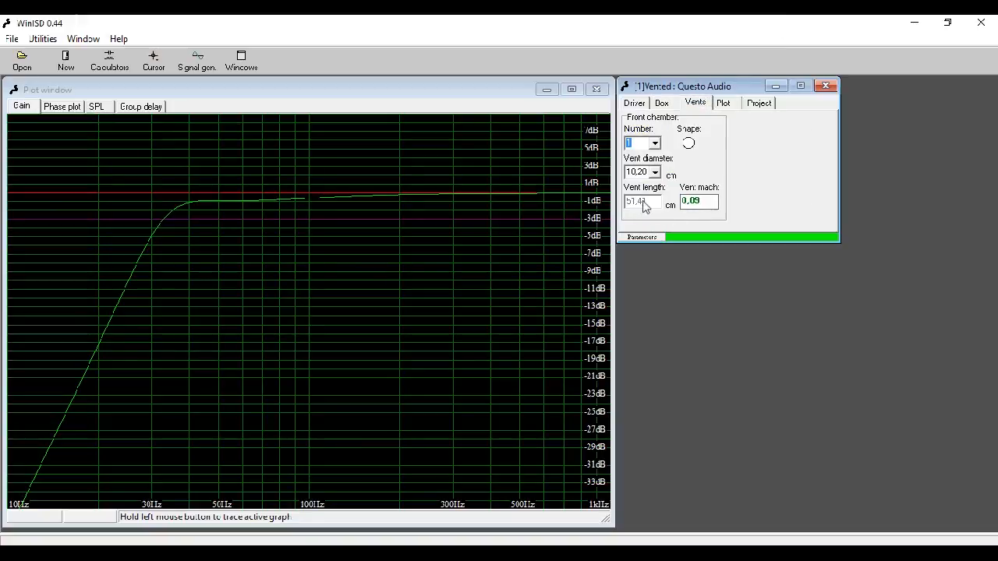
{"action": "left_click", "coordinate": [655, 172]}
{"action": "left_click", "coordinate": [655, 173]}
{"action": "type", "text": "7"}
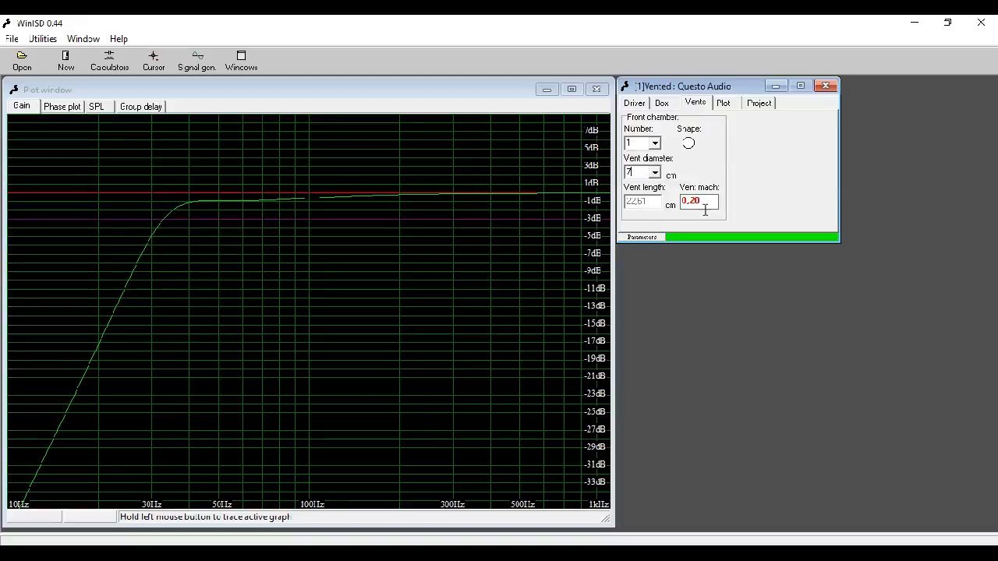
{"action": "left_click", "coordinate": [654, 142]}
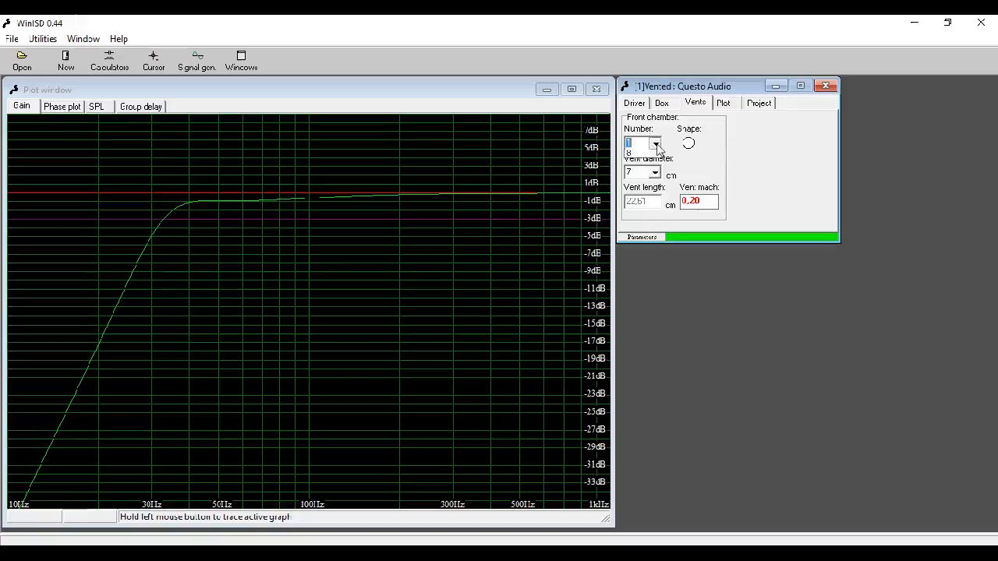
{"action": "left_click", "coordinate": [644, 171]}
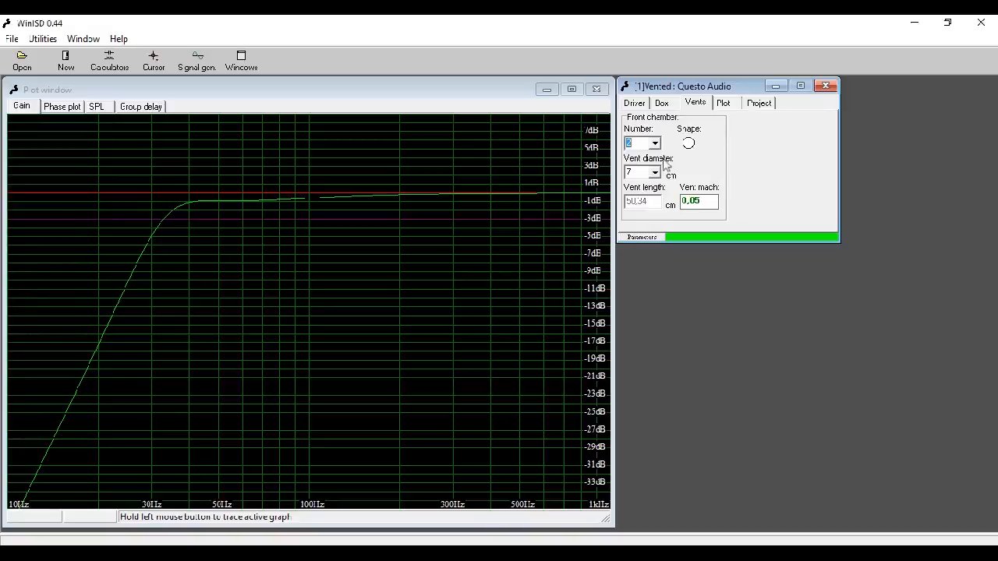
{"action": "left_click", "coordinate": [661, 104]}
{"action": "left_click", "coordinate": [694, 103]}
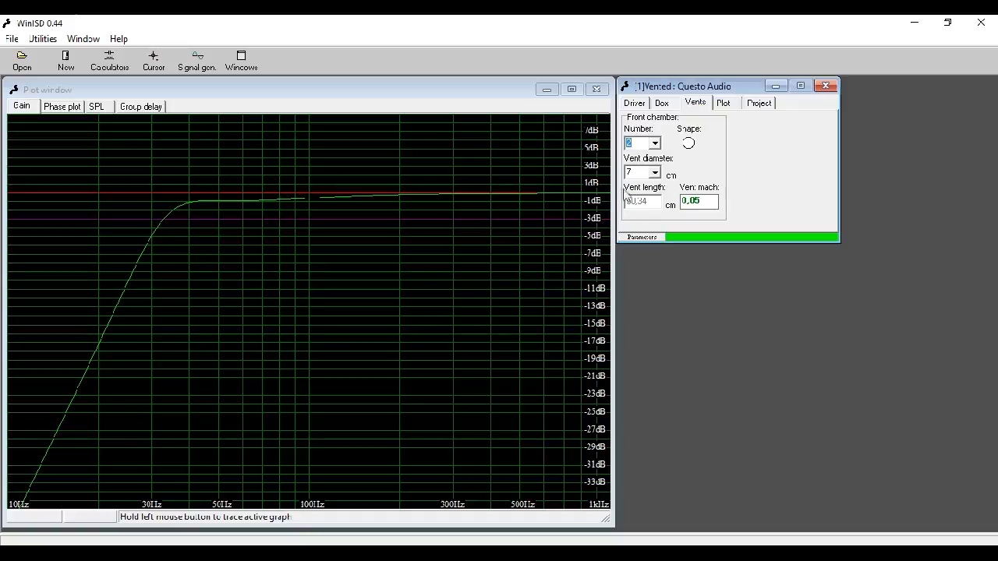
- Set the vented project's input power to 10 W in its plot settings
{"action": "left_click", "coordinate": [722, 104]}
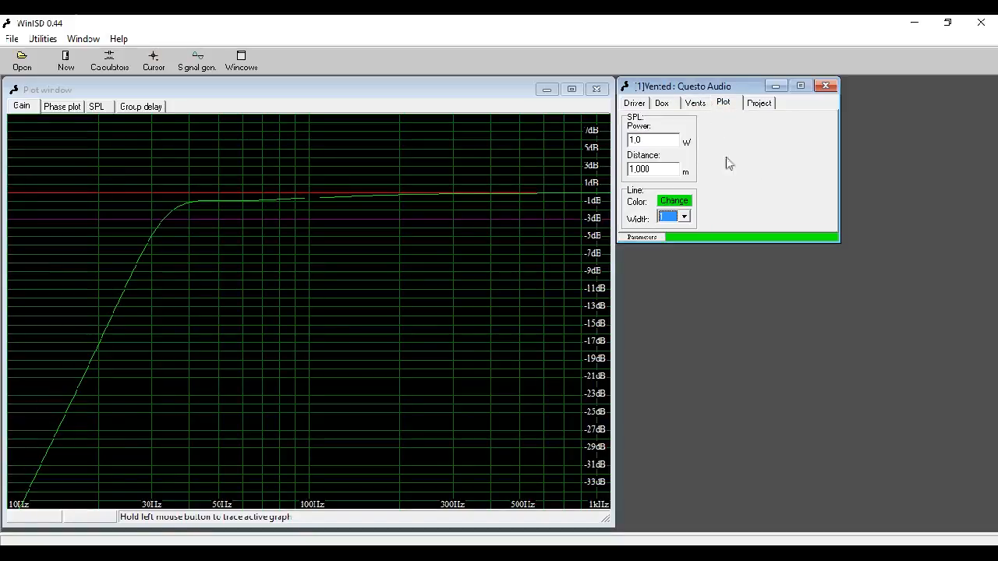
{"action": "left_click", "coordinate": [663, 143]}
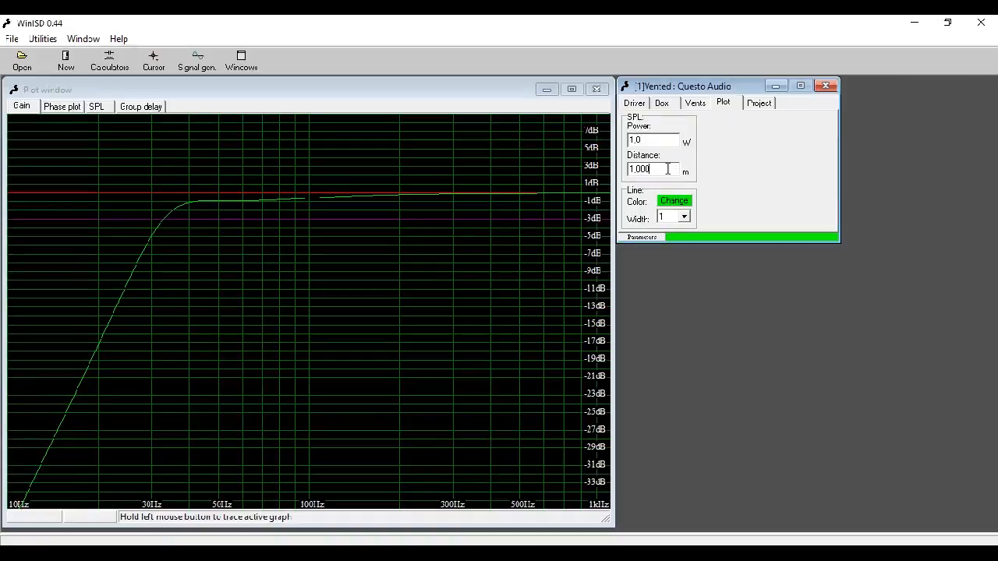
{"action": "double_click", "coordinate": [655, 139]}
{"action": "type", "text": "10"}
{"action": "key", "text": "Tab"}
- Check the SPL graph, return the power to 1 W, and go back to the gain graph
{"action": "left_click", "coordinate": [96, 106]}
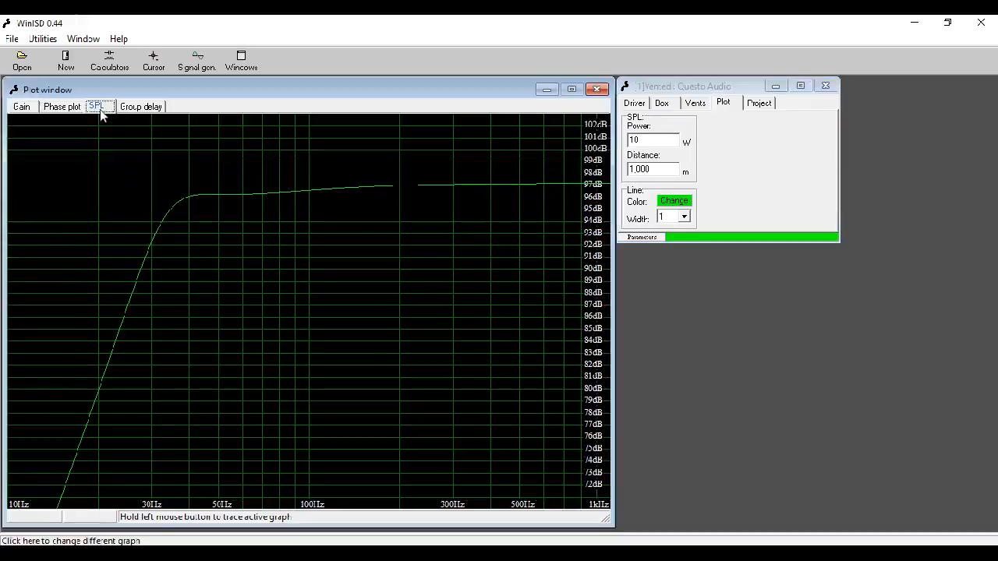
{"action": "double_click", "coordinate": [668, 141]}
{"action": "type", "text": "1"}
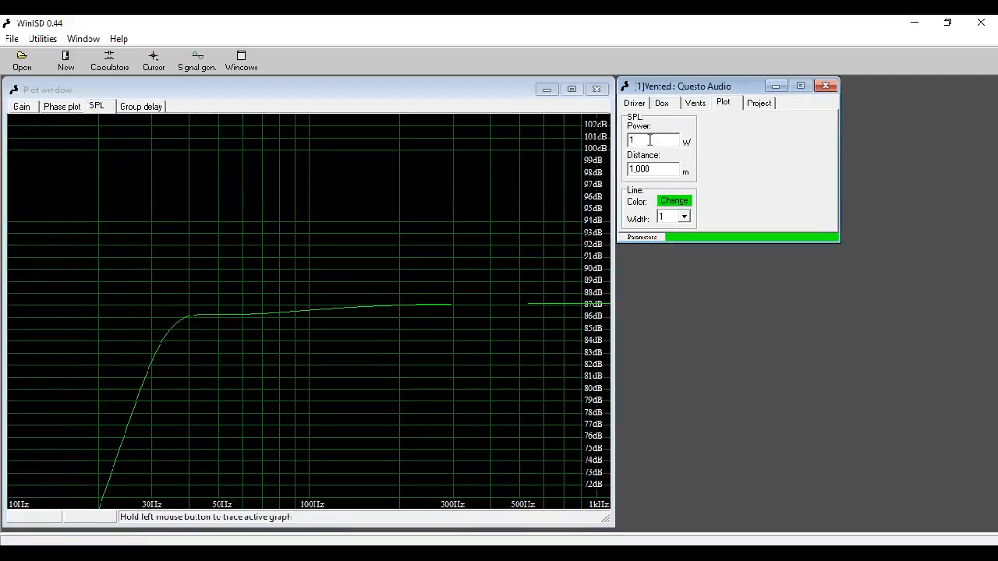
{"action": "type", "text": "0"}
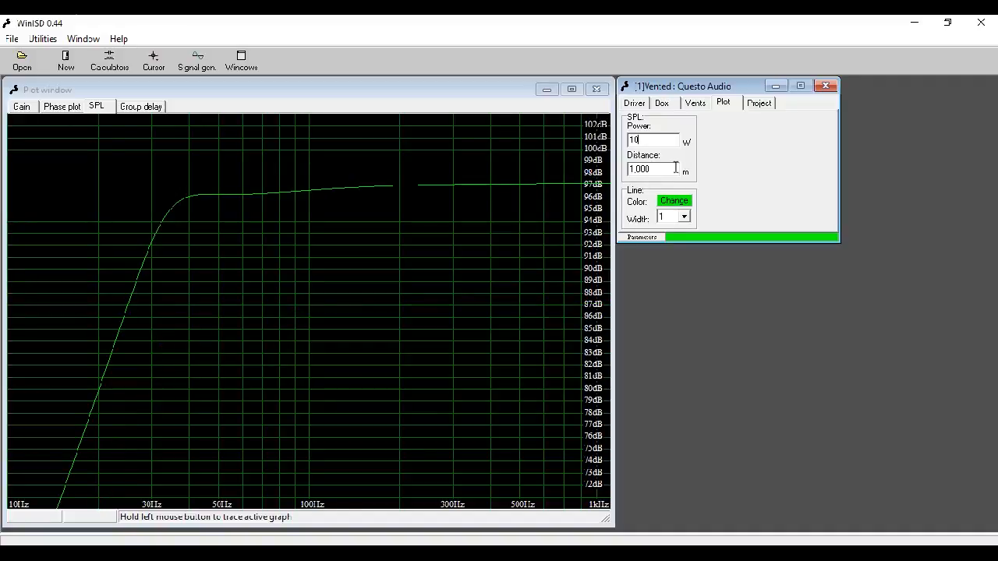
{"action": "key", "text": "BackSpace"}
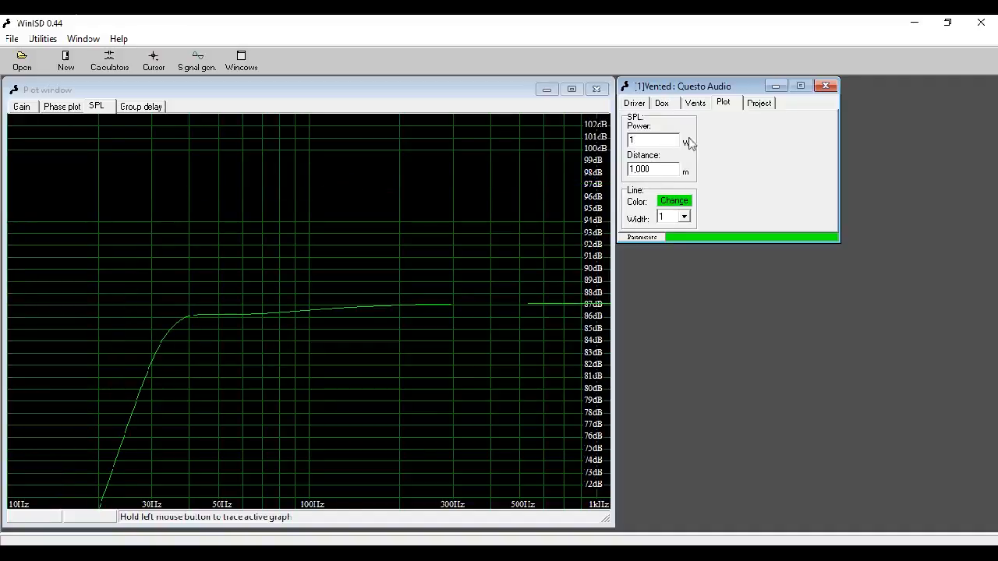
{"action": "left_click", "coordinate": [23, 107]}
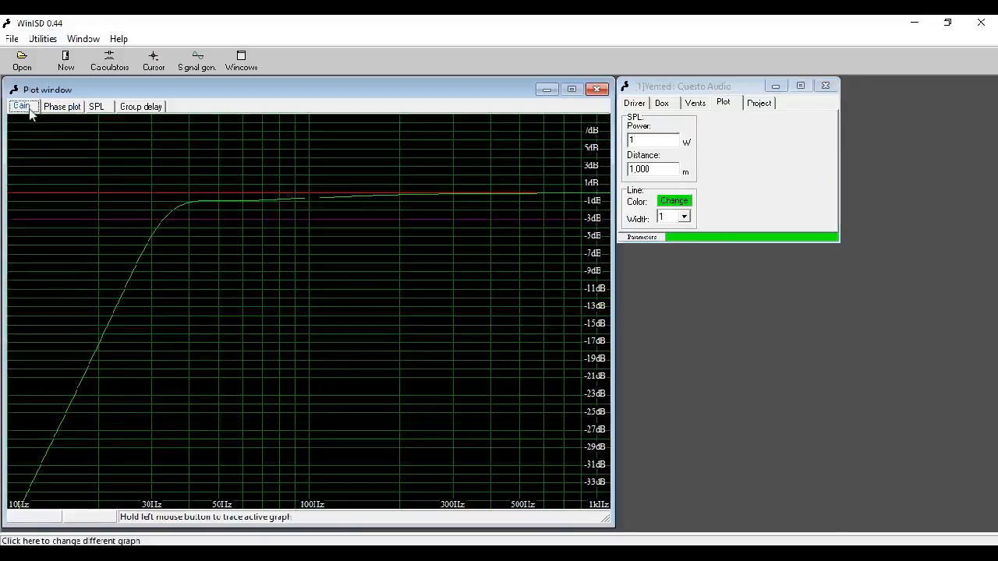
- Draw the vented box's curve in white with line width 3
{"action": "left_click", "coordinate": [675, 203]}
{"action": "left_click", "coordinate": [563, 247]}
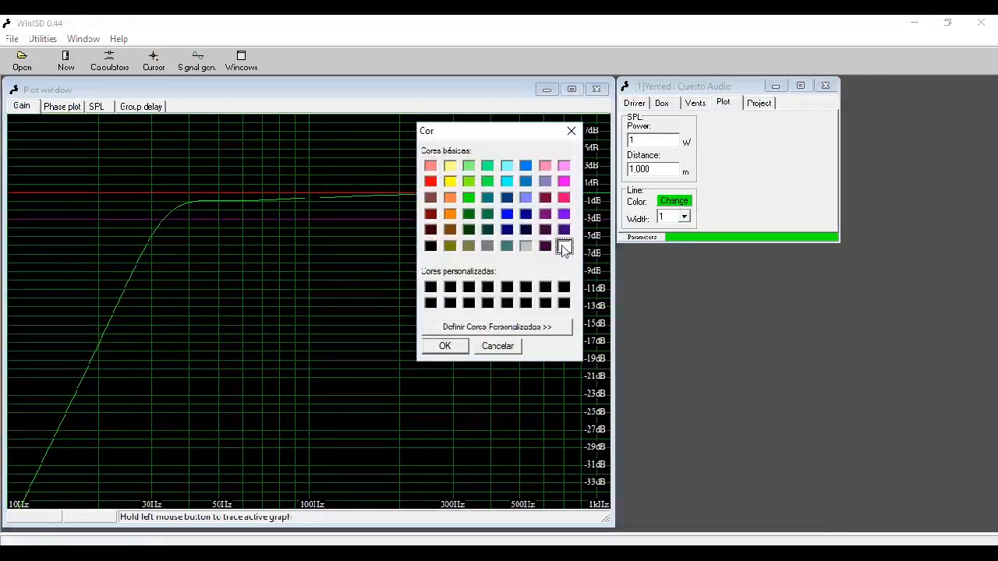
{"action": "left_click", "coordinate": [445, 345]}
{"action": "left_click", "coordinate": [683, 217]}
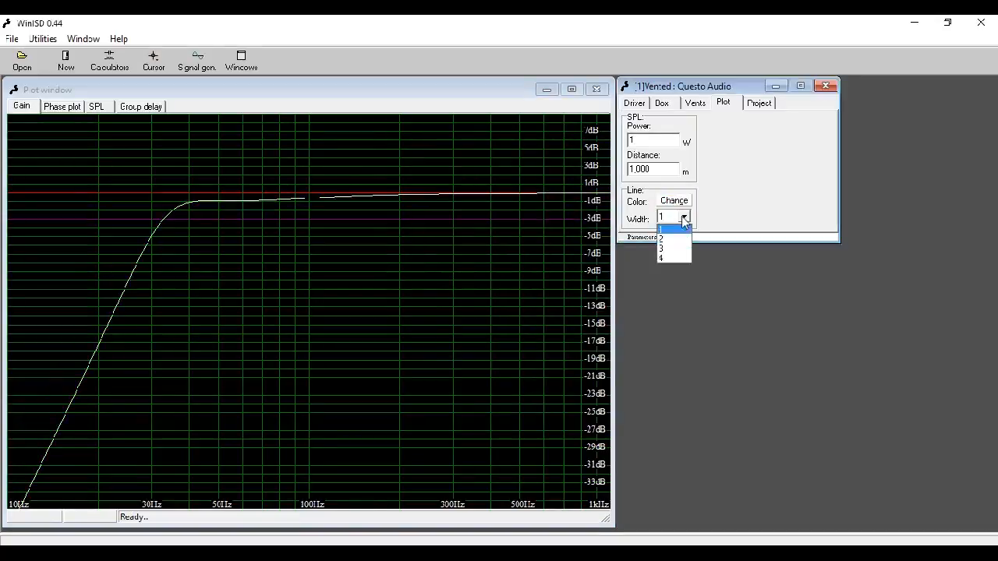
{"action": "left_click", "coordinate": [669, 249]}
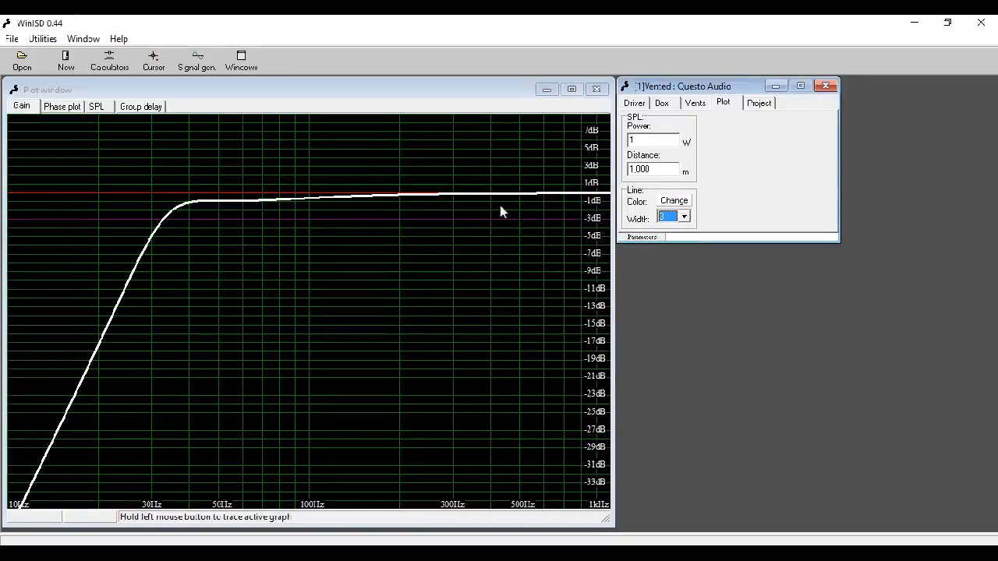
- Show the project details and cancel the description dialog without entering anything
{"action": "left_click", "coordinate": [760, 104]}
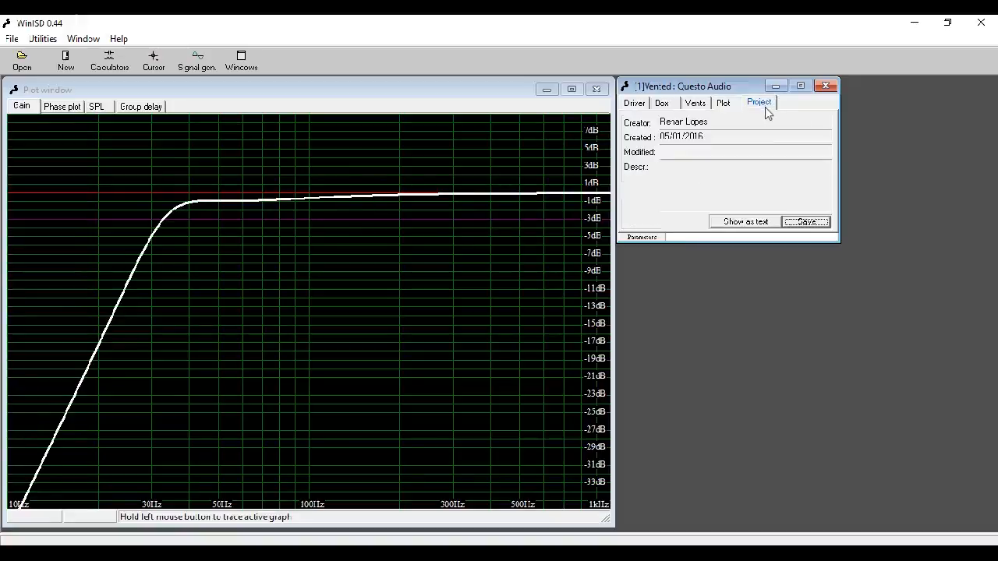
{"action": "left_click", "coordinate": [691, 166]}
{"action": "left_click", "coordinate": [530, 324]}
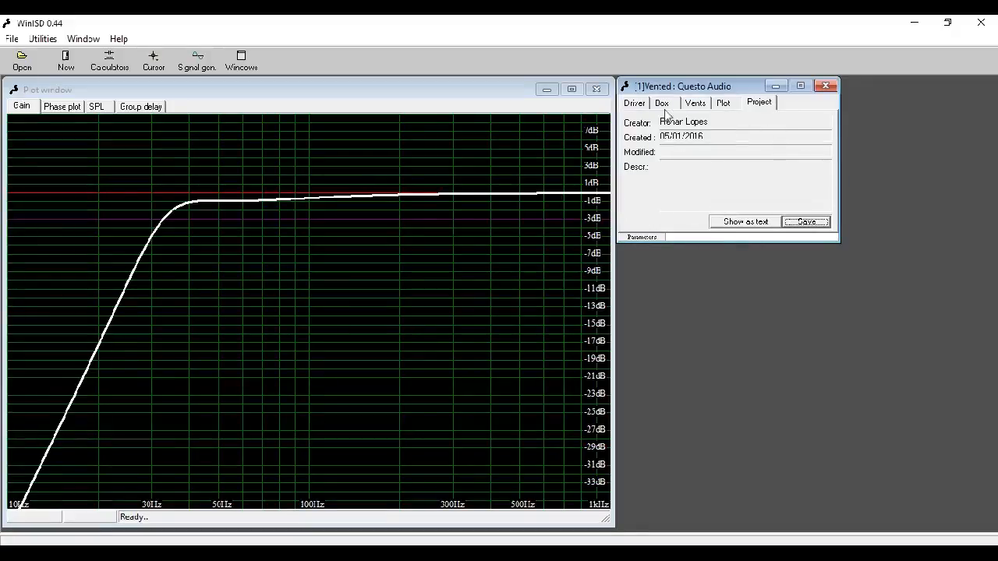
- Return the vented box to one 7 cm vent, now 22,61 cm long, and show the box settings
{"action": "left_click", "coordinate": [705, 104]}
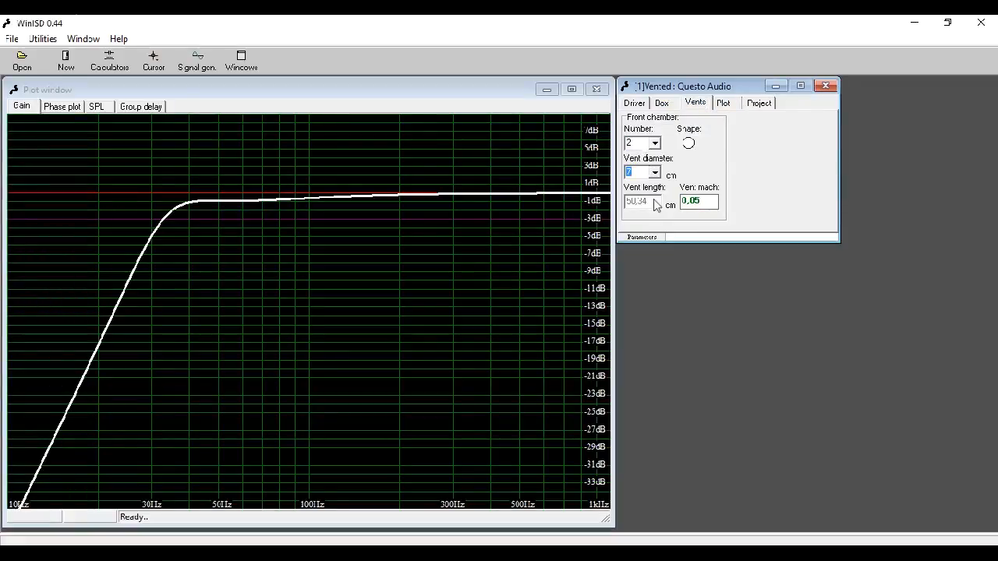
{"action": "double_click", "coordinate": [700, 200]}
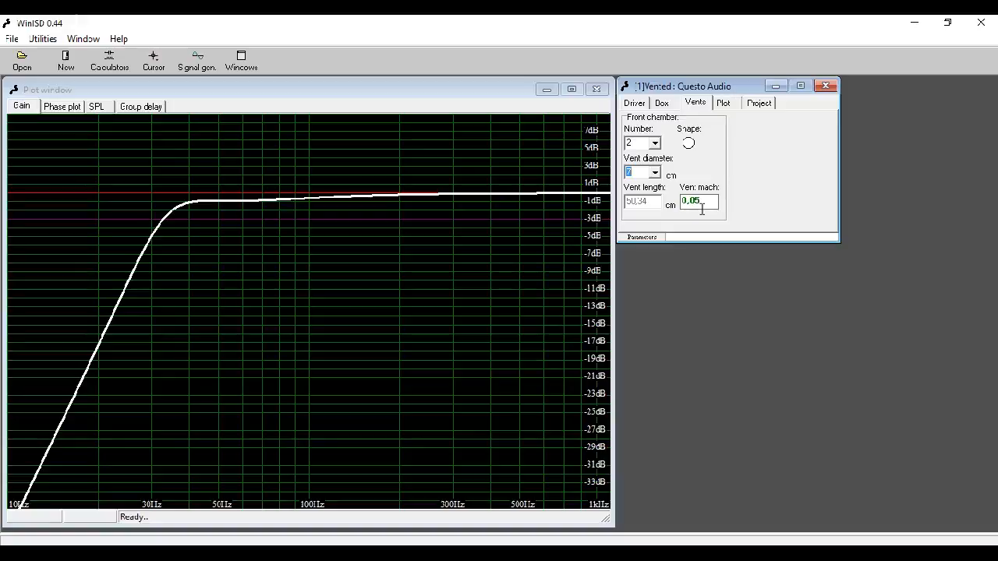
{"action": "left_click", "coordinate": [705, 201]}
{"action": "left_click", "coordinate": [655, 146]}
{"action": "left_click", "coordinate": [655, 146]}
{"action": "left_click", "coordinate": [655, 146]}
{"action": "left_click", "coordinate": [644, 168]}
{"action": "left_click", "coordinate": [654, 144]}
{"action": "left_click", "coordinate": [630, 155]}
{"action": "left_click", "coordinate": [661, 103]}
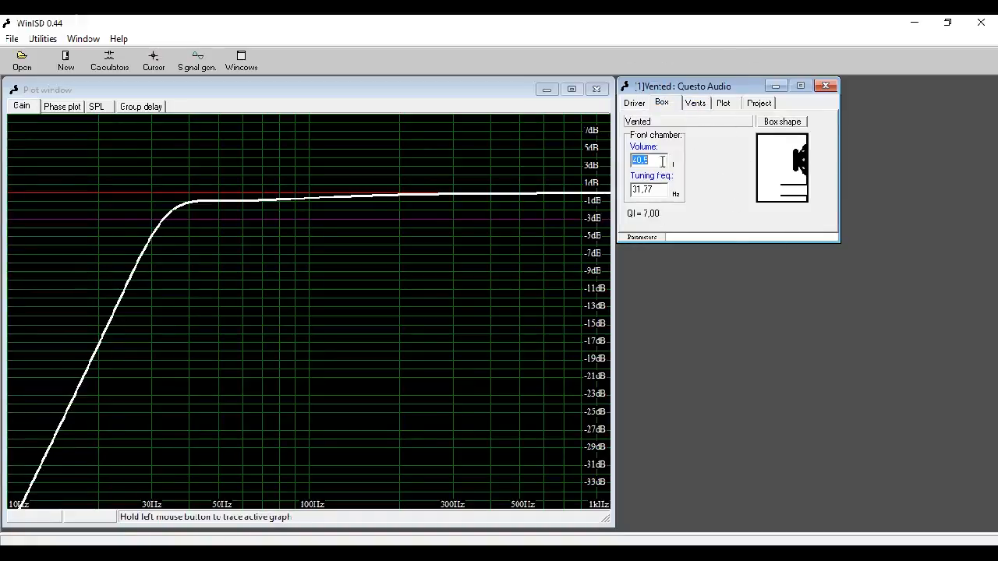
- Add a closed-box project (15,0 l, Qtc 0,71) for the same driver, placed below the Vented window
{"action": "left_click", "coordinate": [67, 66]}
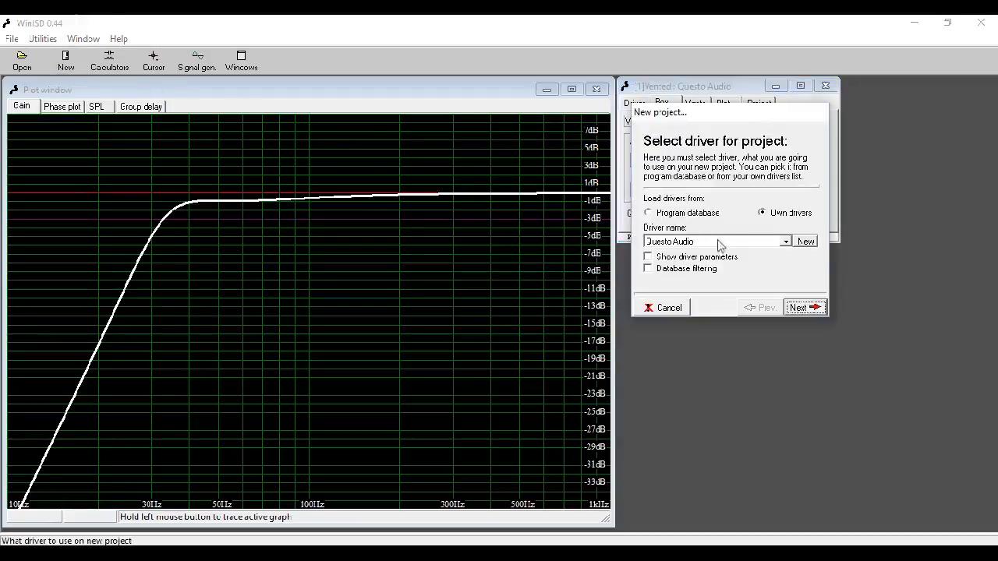
{"action": "left_click", "coordinate": [796, 310]}
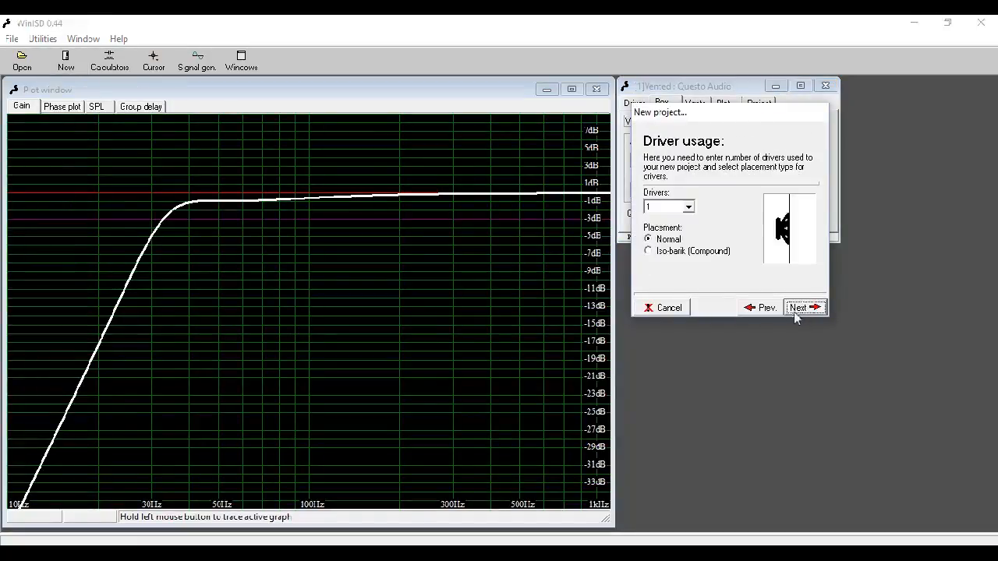
{"action": "left_click", "coordinate": [795, 310]}
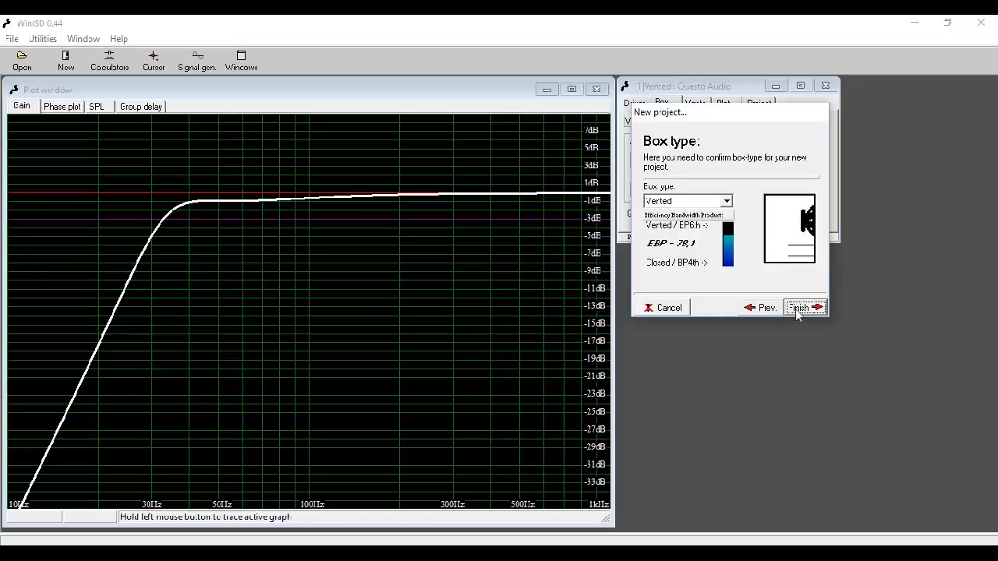
{"action": "left_click", "coordinate": [725, 203]}
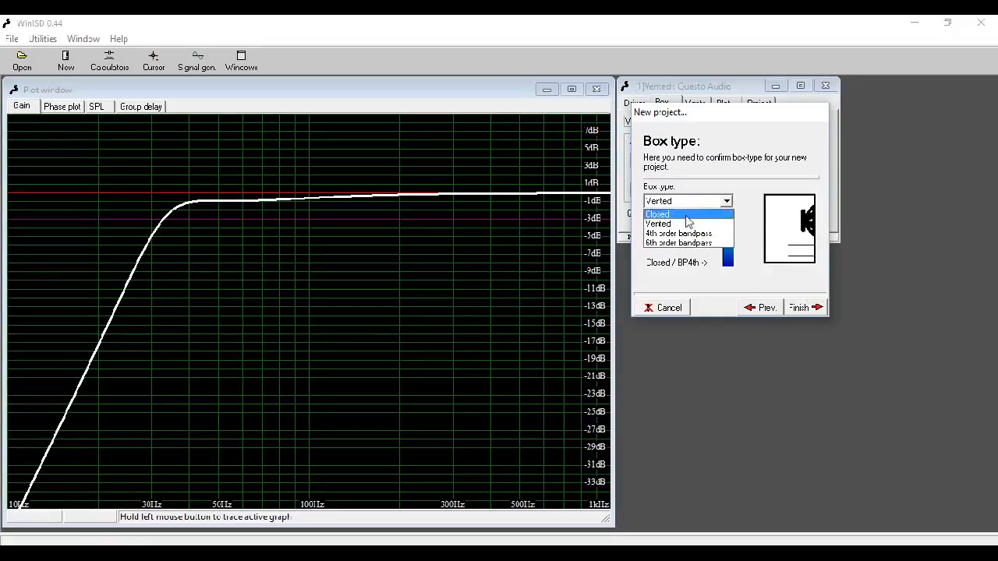
{"action": "left_click", "coordinate": [711, 215]}
{"action": "left_click", "coordinate": [798, 308]}
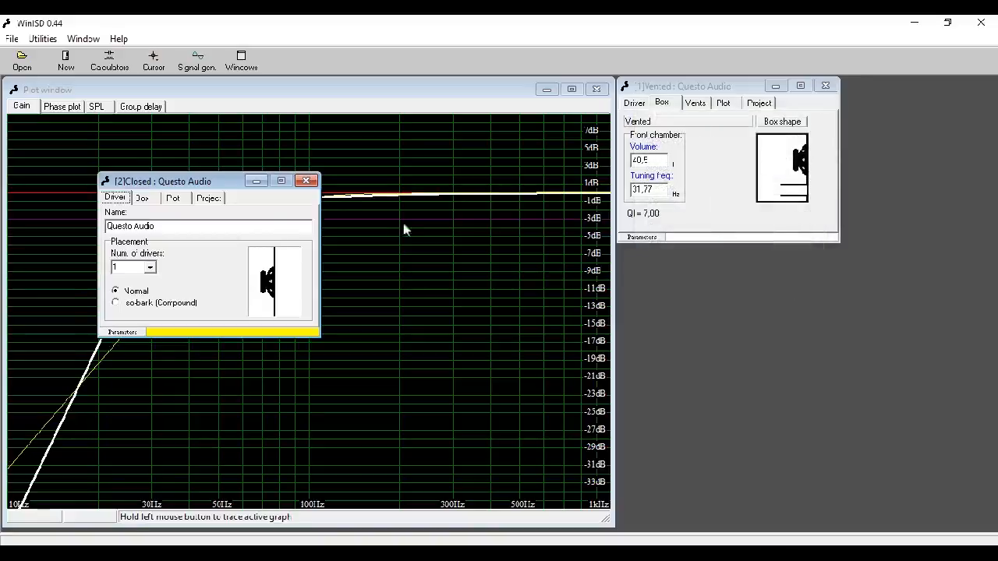
{"action": "left_click_drag", "start_coordinate": [226, 185], "coordinate": [740, 251]}
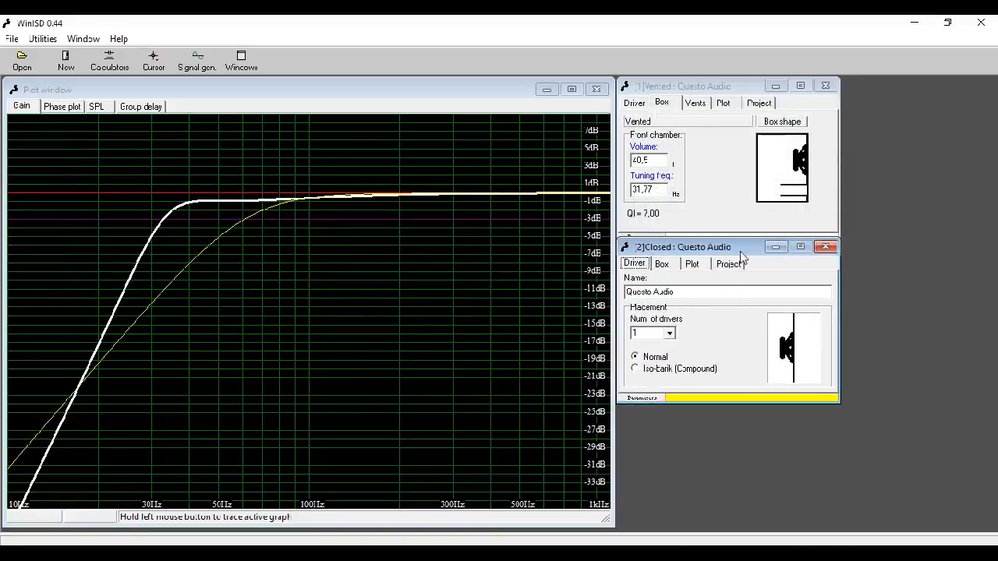
{"action": "left_click", "coordinate": [661, 263]}
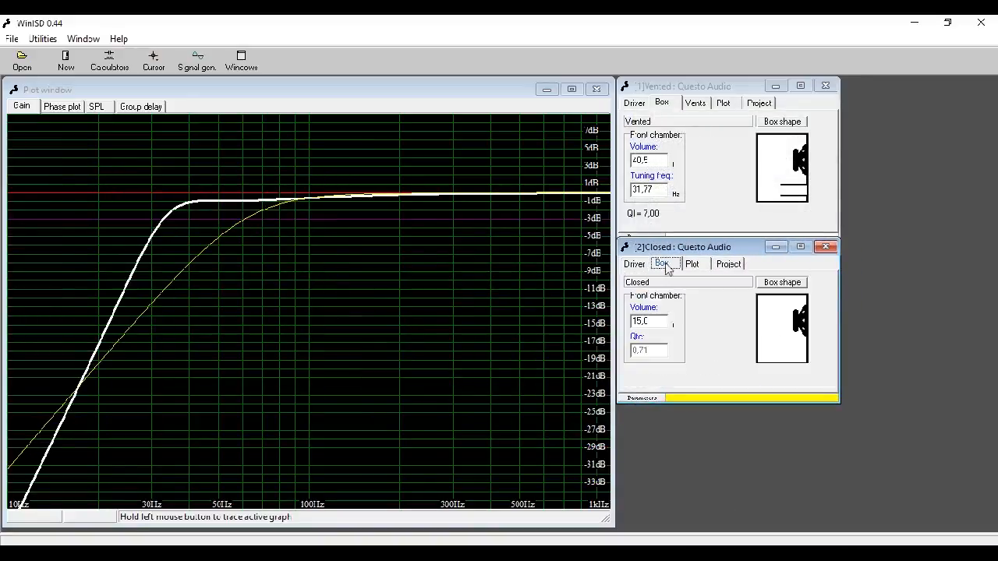
- Set the closed box's response curve line width to 3
{"action": "left_click", "coordinate": [659, 319]}
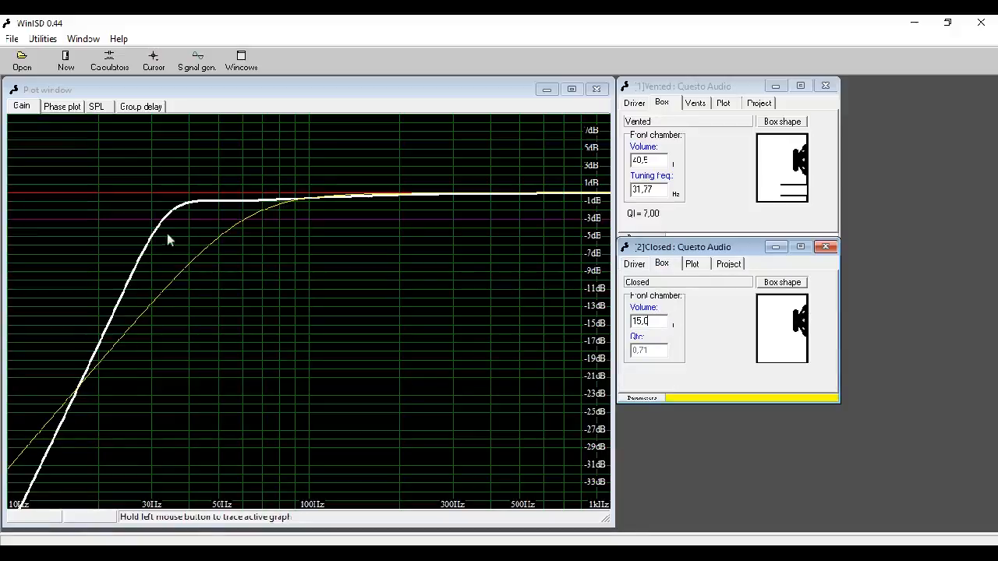
{"action": "left_click", "coordinate": [692, 263]}
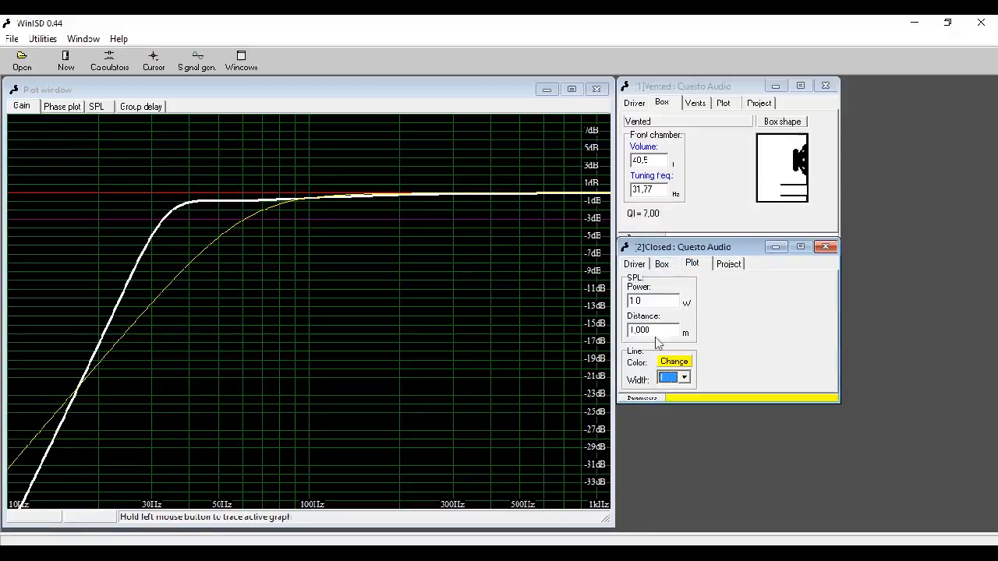
{"action": "left_click", "coordinate": [682, 378]}
{"action": "left_click", "coordinate": [667, 410]}
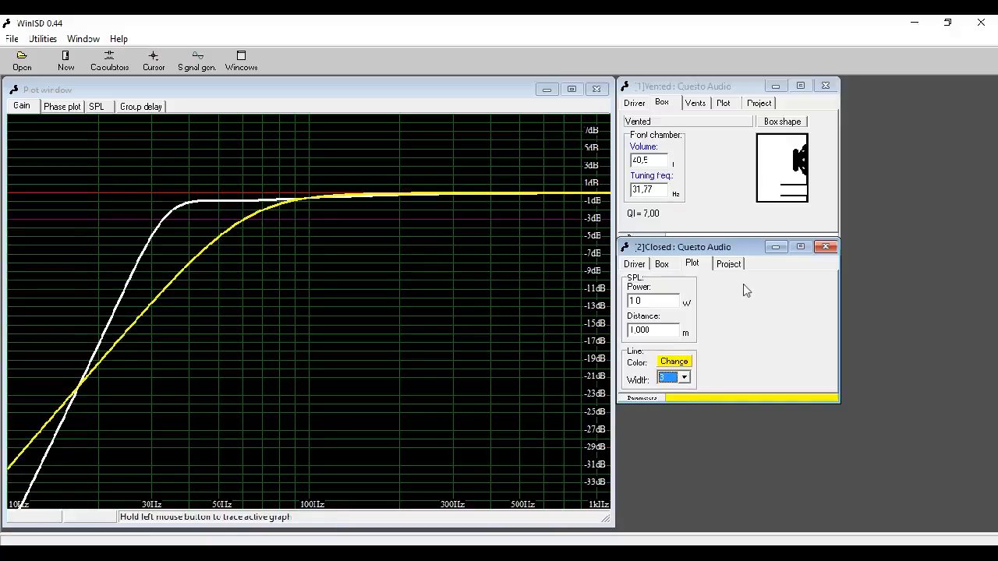
- Step the closed box volume to 19,3 l, lowering Qtc to 0,64
{"action": "left_click", "coordinate": [660, 263]}
{"action": "left_click", "coordinate": [664, 321]}
{"action": "key", "text": "Up"}
{"action": "key", "text": "Up"}
{"action": "key", "text": "Up"}
{"action": "key", "text": "Up"}
{"action": "key", "text": "Up"}
{"action": "key", "text": "Up"}
{"action": "key", "text": "Up"}
{"action": "key", "text": "Up"}
{"action": "key", "text": "Up"}
{"action": "key", "text": "Up"}
{"action": "key", "text": "Up"}
{"action": "key", "text": "Up"}
{"action": "key", "text": "Up"}
{"action": "key", "text": "Up"}
{"action": "key", "text": "Up"}
{"action": "key", "text": "Up"}
{"action": "key", "text": "Up"}
{"action": "key", "text": "Up"}
{"action": "key", "text": "Up"}
{"action": "key", "text": "Up"}
{"action": "key", "text": "Down"}
{"action": "key", "text": "Down"}
{"action": "key", "text": "Down"}
{"action": "key", "text": "Down"}
{"action": "key", "text": "Down"}
{"action": "key", "text": "Down"}
{"action": "key", "text": "Down"}
{"action": "key", "text": "Down"}
{"action": "key", "text": "Down"}
{"action": "key", "text": "Down"}
{"action": "key", "text": "Down"}
{"action": "key", "text": "Down"}
{"action": "key", "text": "Down"}
{"action": "key", "text": "Down"}
{"action": "key", "text": "Down"}
{"action": "key", "text": "Down"}
{"action": "key", "text": "Down"}
{"action": "key", "text": "Down"}
{"action": "key", "text": "Down"}
{"action": "key", "text": "Down"}
{"action": "key", "text": "Down"}
{"action": "key", "text": "Down"}
{"action": "key", "text": "Down"}
{"action": "key", "text": "Down"}
{"action": "key", "text": "Down"}
{"action": "key", "text": "Down"}
{"action": "key", "text": "Down"}
{"action": "key", "text": "Down"}
{"action": "key", "text": "Down"}
{"action": "key", "text": "Down"}
{"action": "key", "text": "Down"}
{"action": "key", "text": "Down"}
{"action": "key", "text": "Down"}
{"action": "key", "text": "Down"}
{"action": "key", "text": "Down"}
{"action": "key", "text": "Down"}
{"action": "key", "text": "Down"}
{"action": "key", "text": "Down"}
{"action": "key", "text": "Down"}
{"action": "key", "text": "Down"}
{"action": "key", "text": "Up"}
{"action": "key", "text": "Up"}
{"action": "key", "text": "Up"}
{"action": "key", "text": "Up"}
{"action": "key", "text": "Up"}
{"action": "key", "text": "Up"}
{"action": "key", "text": "Up"}
{"action": "key", "text": "Up"}
{"action": "key", "text": "Up"}
{"action": "key", "text": "Up"}
{"action": "key", "text": "Up"}
{"action": "key", "text": "Up"}
{"action": "key", "text": "Up"}
{"action": "key", "text": "Up"}
{"action": "key", "text": "Up"}
{"action": "key", "text": "Up"}
{"action": "key", "text": "Up"}
{"action": "key", "text": "Up"}
{"action": "key", "text": "Up"}
{"action": "key", "text": "Up"}
{"action": "key", "text": "Right"}
{"action": "key", "text": "Up"}
{"action": "key", "text": "Down"}
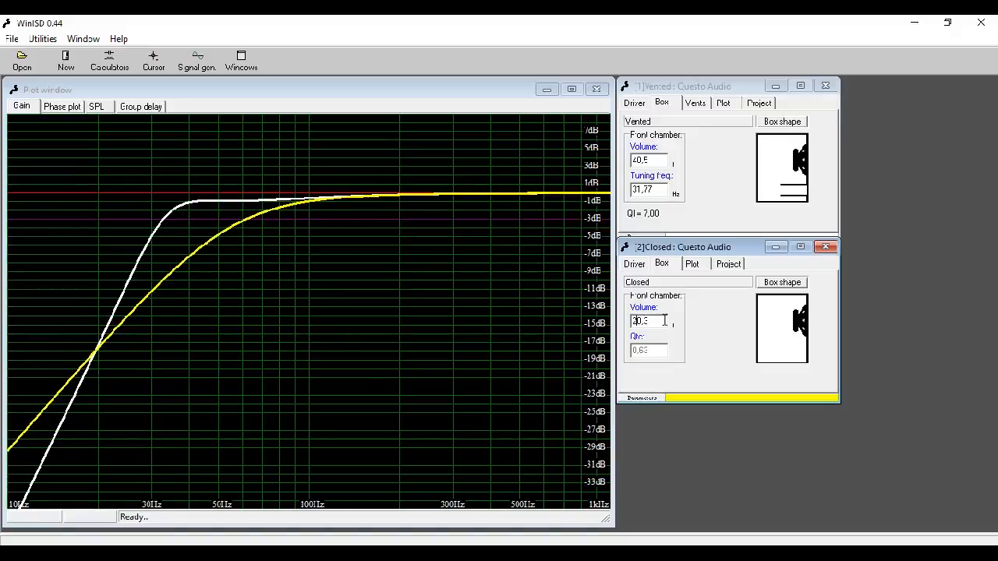
{"action": "key", "text": "Down"}
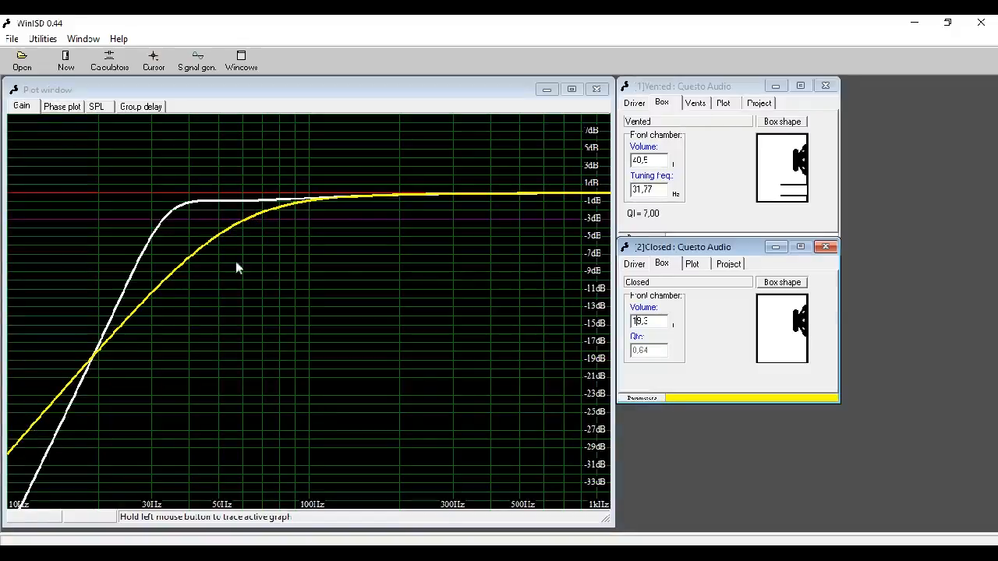
{"action": "left_click", "coordinate": [726, 154]}
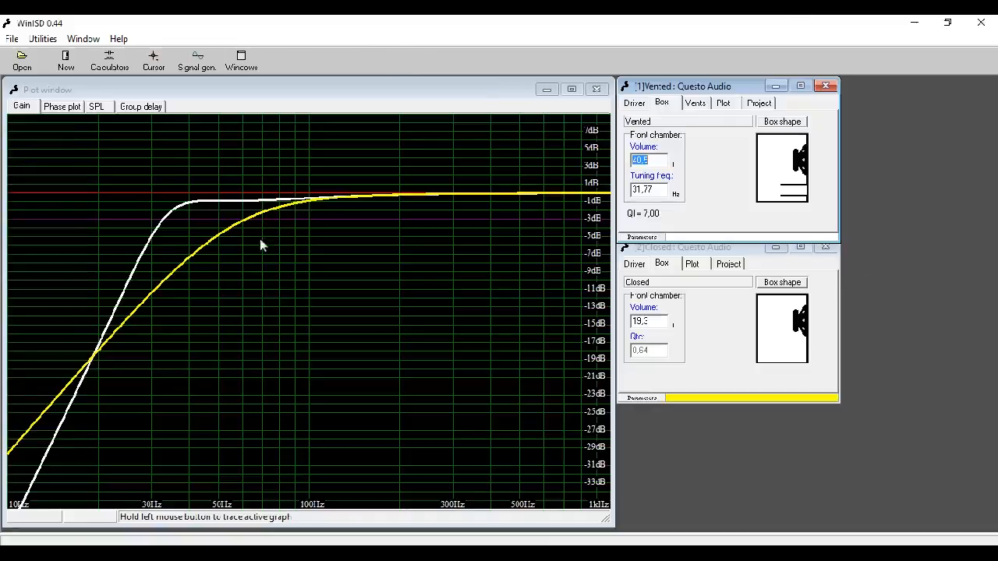
- Compare both boxes on the phase plot, then the SPL graph, and show the vented plot settings
{"action": "left_click", "coordinate": [483, 95]}
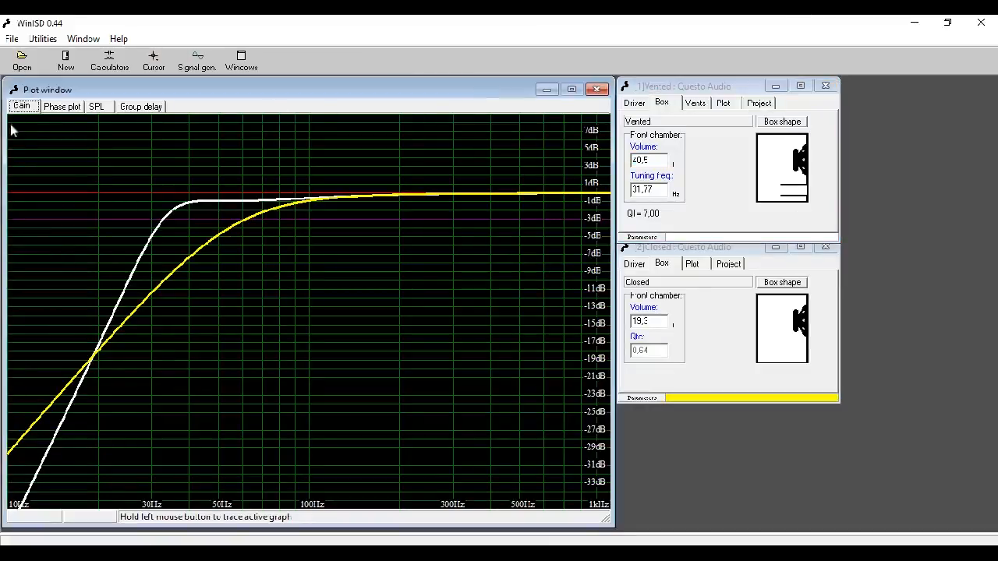
{"action": "left_click", "coordinate": [61, 109]}
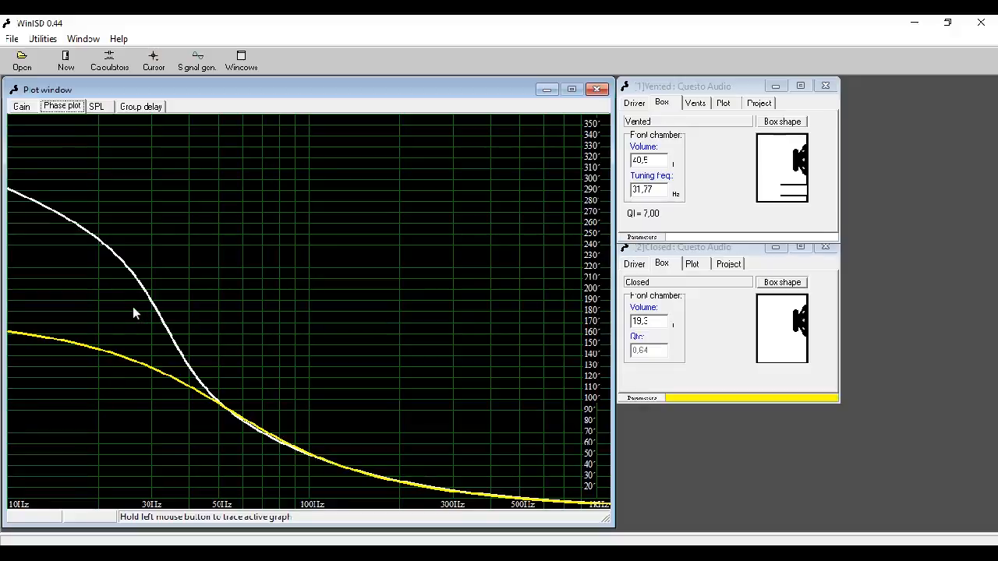
{"action": "left_click", "coordinate": [95, 106]}
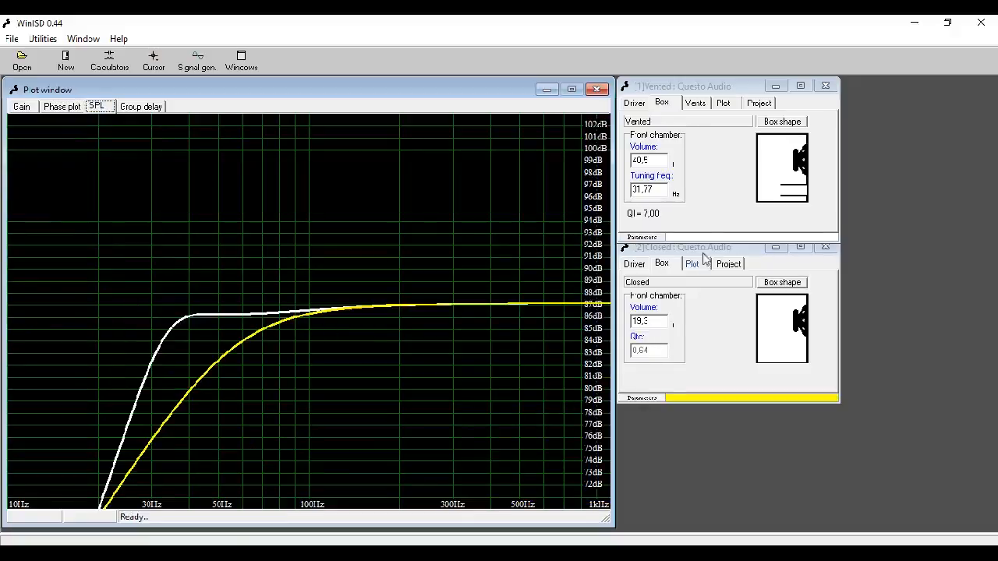
{"action": "left_click", "coordinate": [724, 103]}
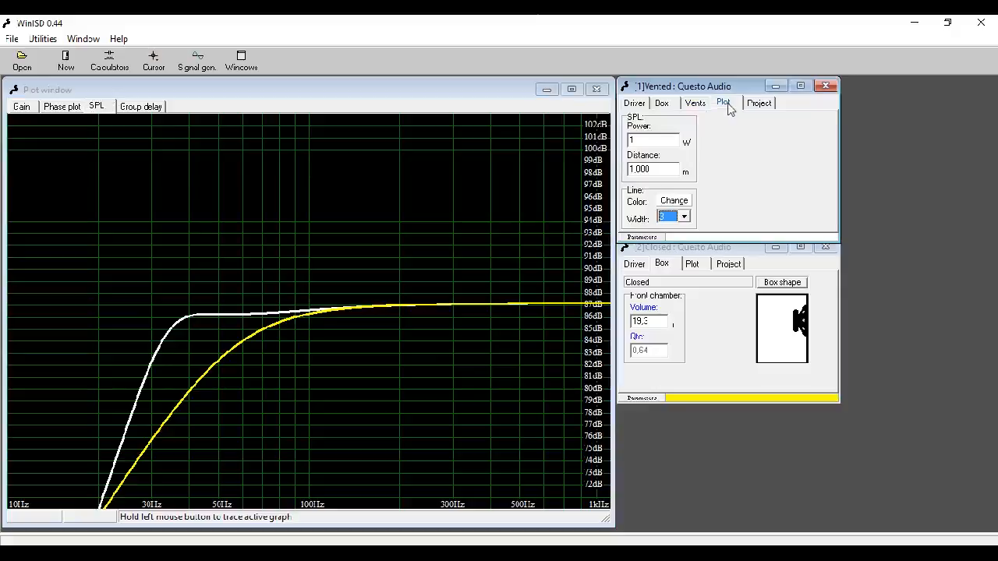
- Set power to 10 W for both vented and closed boxes, then compare their group delay curves
{"action": "left_click", "coordinate": [652, 139]}
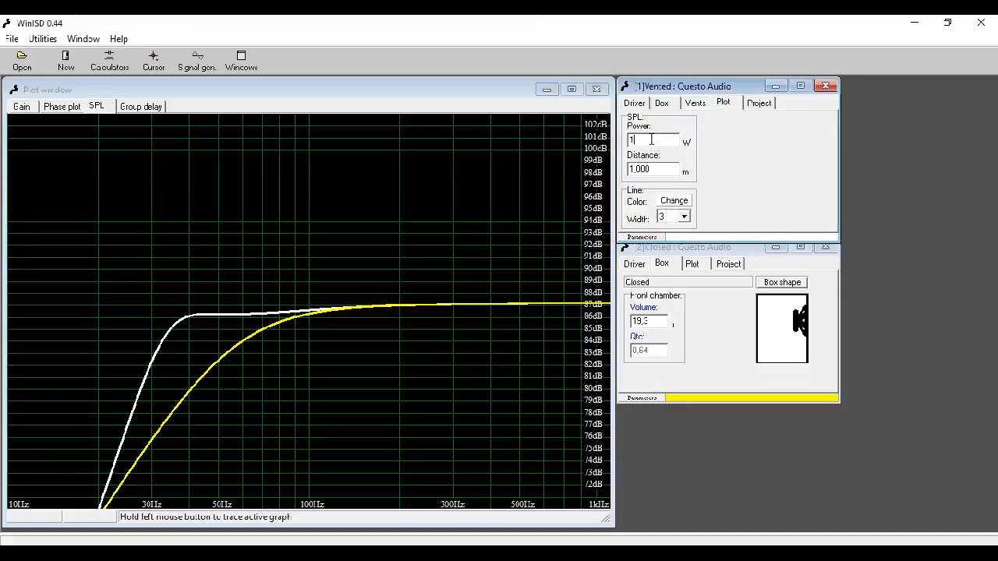
{"action": "type", "text": "0"}
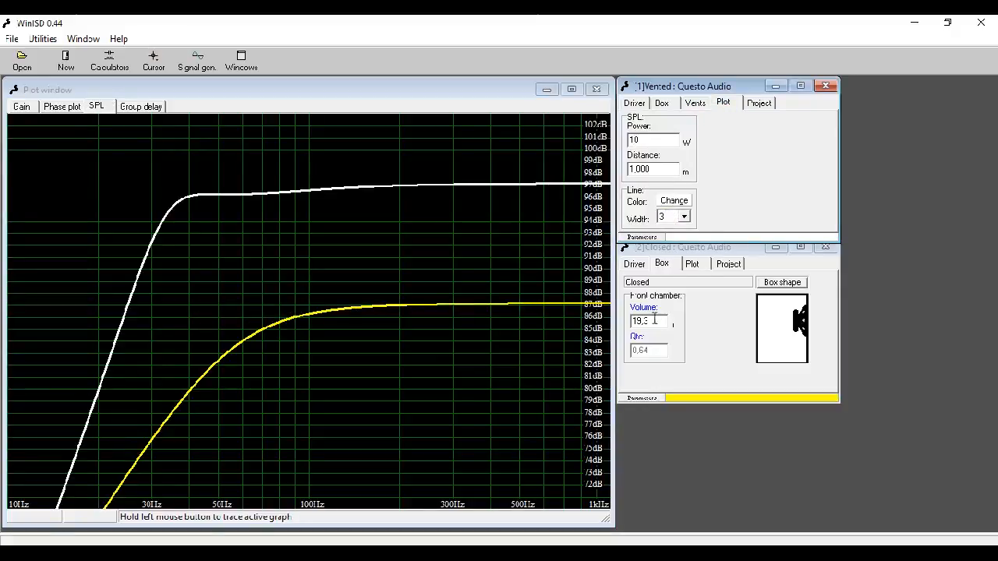
{"action": "left_click", "coordinate": [701, 265]}
{"action": "left_click", "coordinate": [664, 301]}
{"action": "left_click_drag", "start_coordinate": [663, 300], "coordinate": [518, 292]}
{"action": "type", "text": "10"}
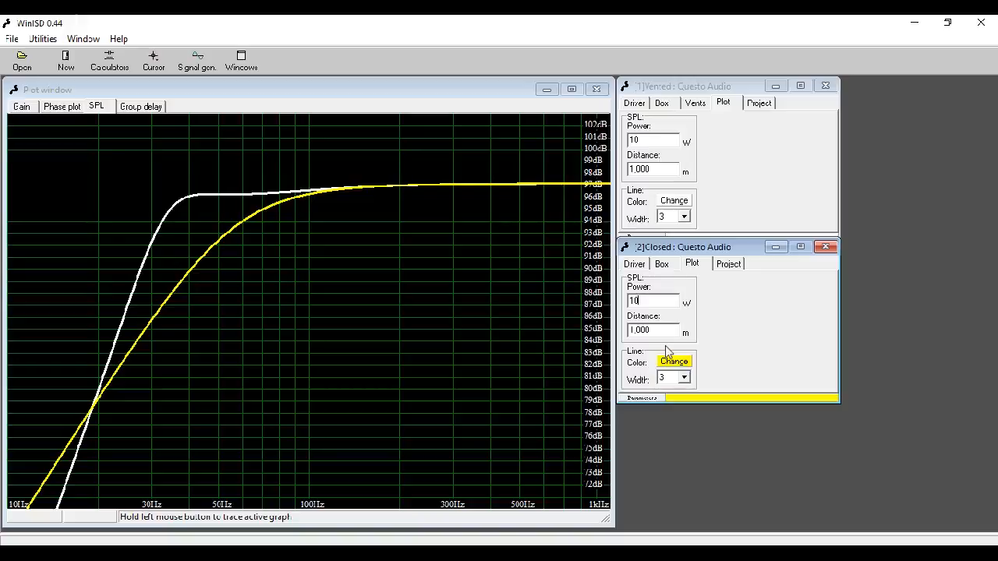
{"action": "left_click", "coordinate": [123, 109]}
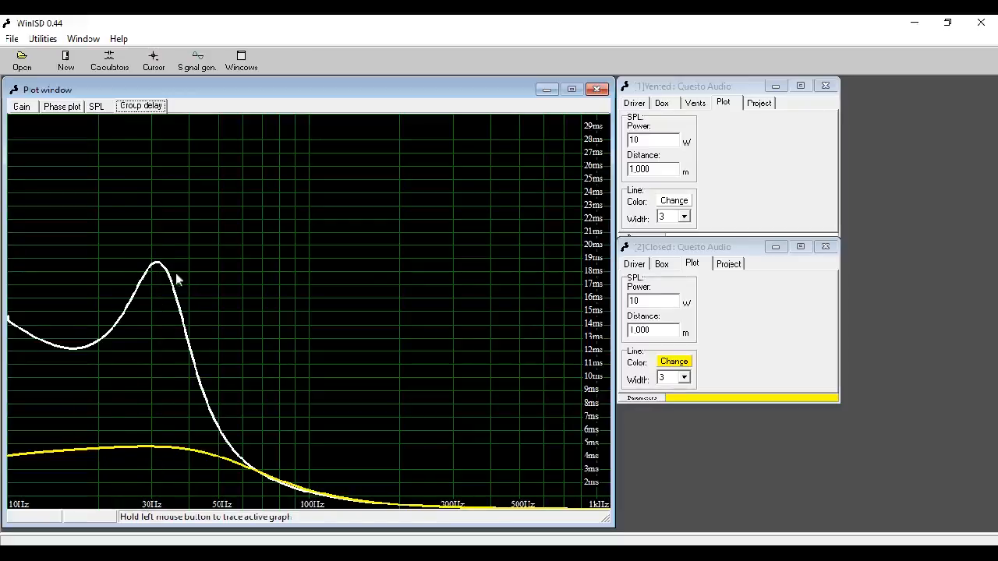
- Retune the vented box to 23,7 l with a 26,14 Hz tuning frequency
{"action": "left_click", "coordinate": [662, 103]}
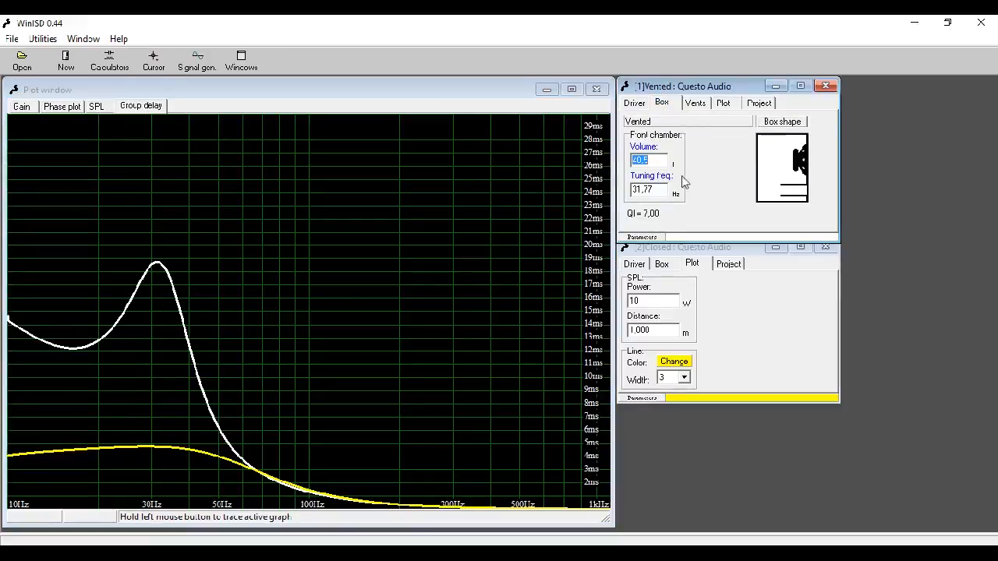
{"action": "key", "text": "Down"}
{"action": "key", "text": "Down"}
{"action": "key", "text": "Down"}
{"action": "key", "text": "Down"}
{"action": "key", "text": "Down"}
{"action": "key", "text": "Down"}
{"action": "key", "text": "Down"}
{"action": "key", "text": "Down"}
{"action": "key", "text": "Down"}
{"action": "key", "text": "Down"}
{"action": "key", "text": "Down"}
{"action": "key", "text": "Down"}
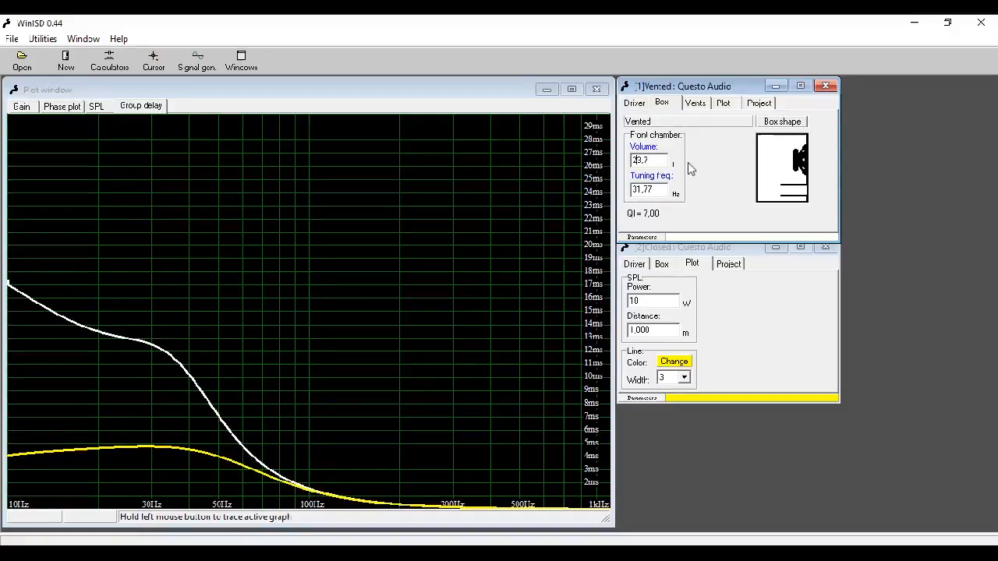
{"action": "key", "text": "Up"}
{"action": "key", "text": "Up"}
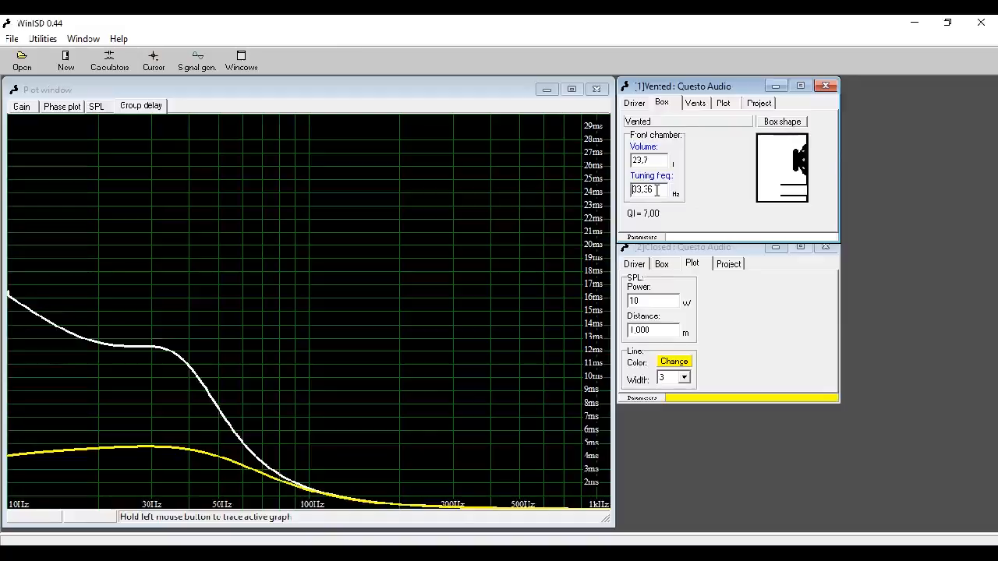
{"action": "key", "text": "Down"}
{"action": "key", "text": "Down"}
{"action": "key", "text": "Down"}
{"action": "key", "text": "Down"}
{"action": "key", "text": "Down"}
{"action": "key", "text": "Down"}
{"action": "key", "text": "Up"}
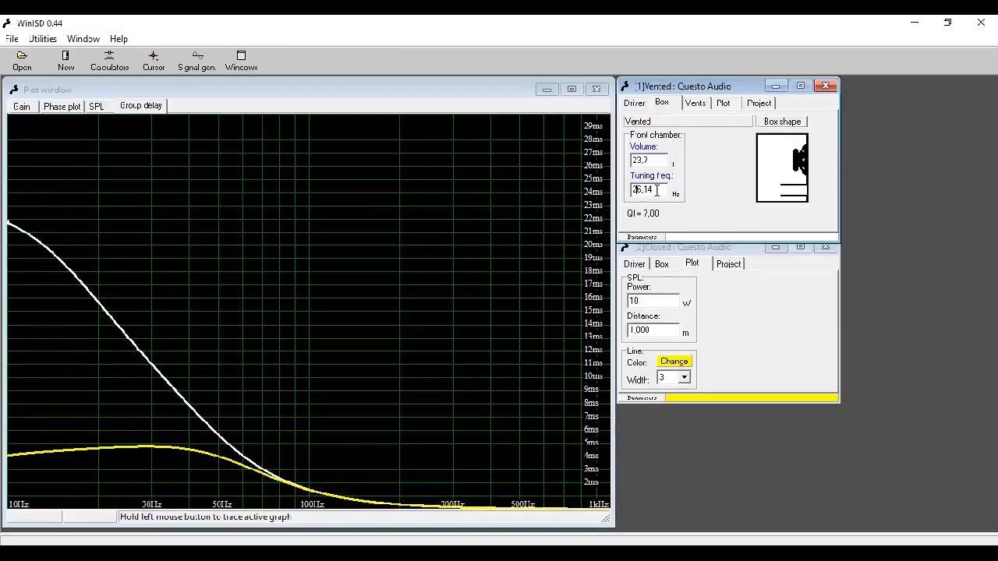
{"action": "key", "text": "Up"}
{"action": "key", "text": "Up"}
{"action": "key", "text": "Down"}
{"action": "key", "text": "Down"}
{"action": "key", "text": "Down"}
{"action": "key", "text": "Up"}
{"action": "key", "text": "Up"}
{"action": "key", "text": "Up"}
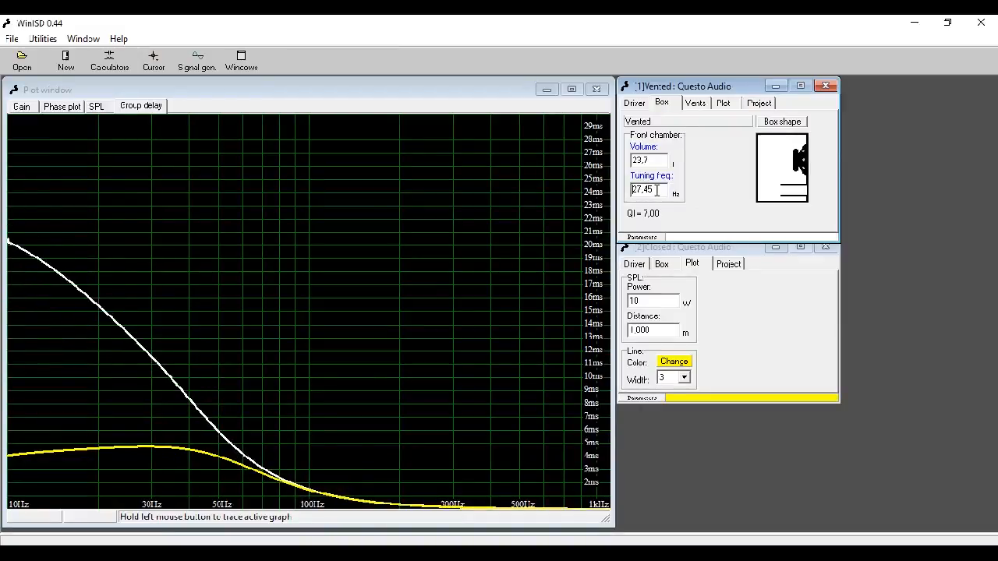
{"action": "key", "text": "Down"}
{"action": "key", "text": "Down"}
{"action": "key", "text": "Down"}
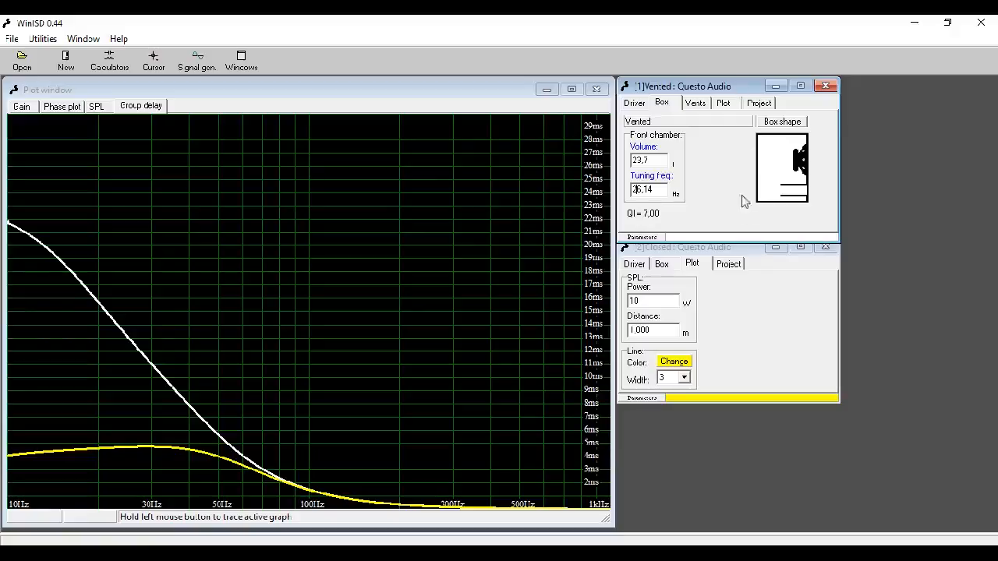
- Move the Closed window lower and compare both designs on the SPL graph
{"action": "left_click", "coordinate": [737, 248]}
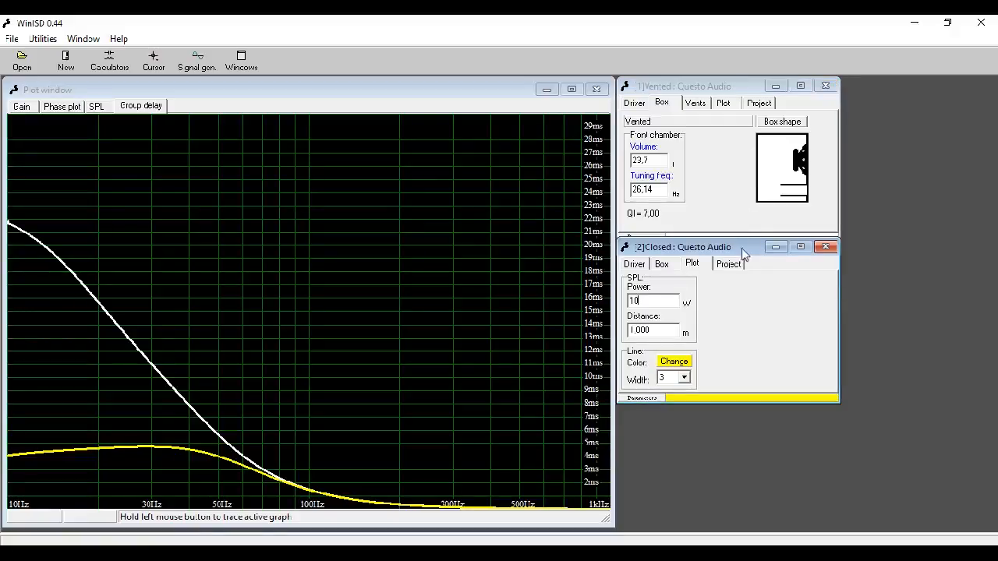
{"action": "left_click_drag", "start_coordinate": [741, 251], "coordinate": [742, 265]}
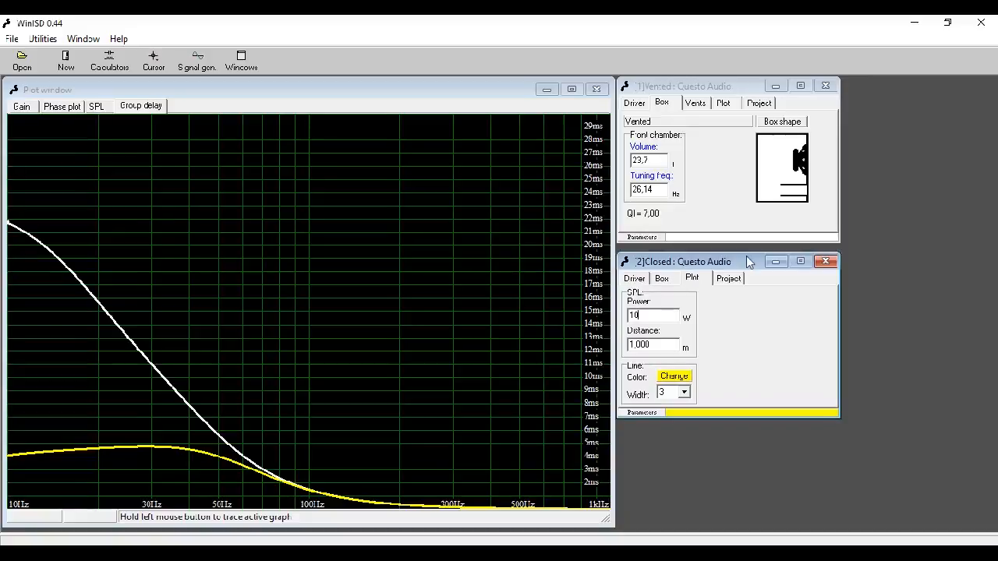
{"action": "left_click", "coordinate": [98, 109]}
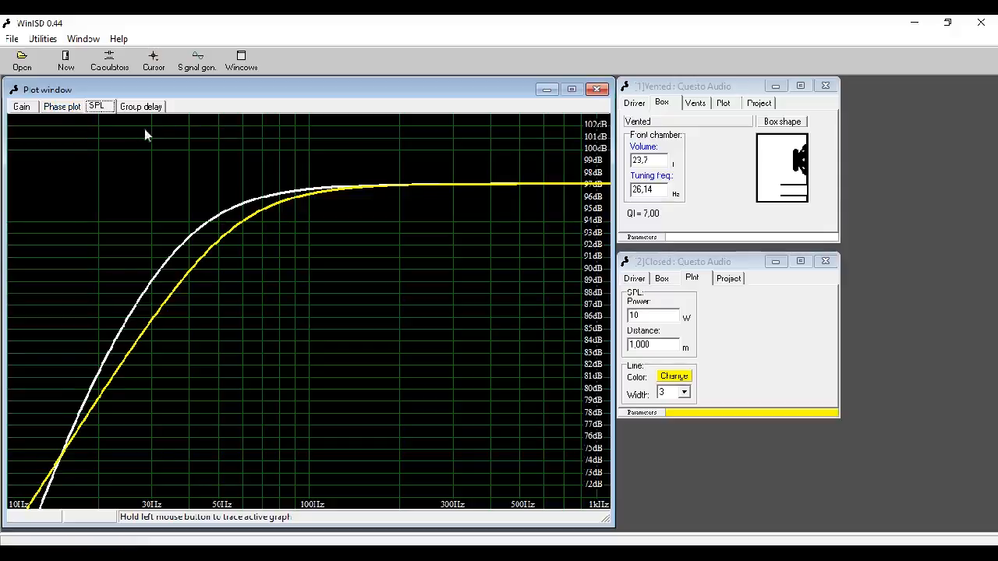
{"action": "left_click", "coordinate": [125, 66]}
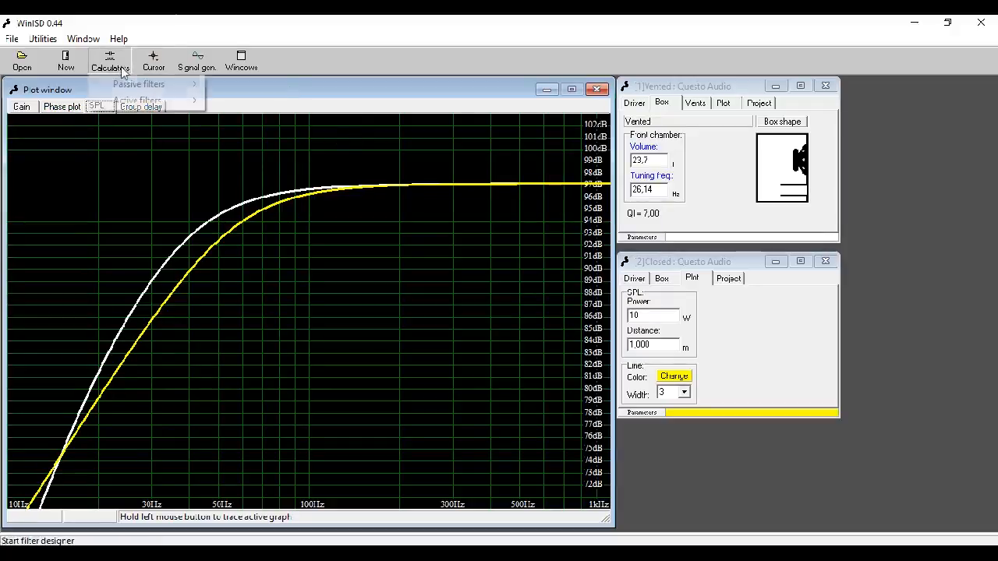
{"action": "mouse_move", "coordinate": [167, 88]}
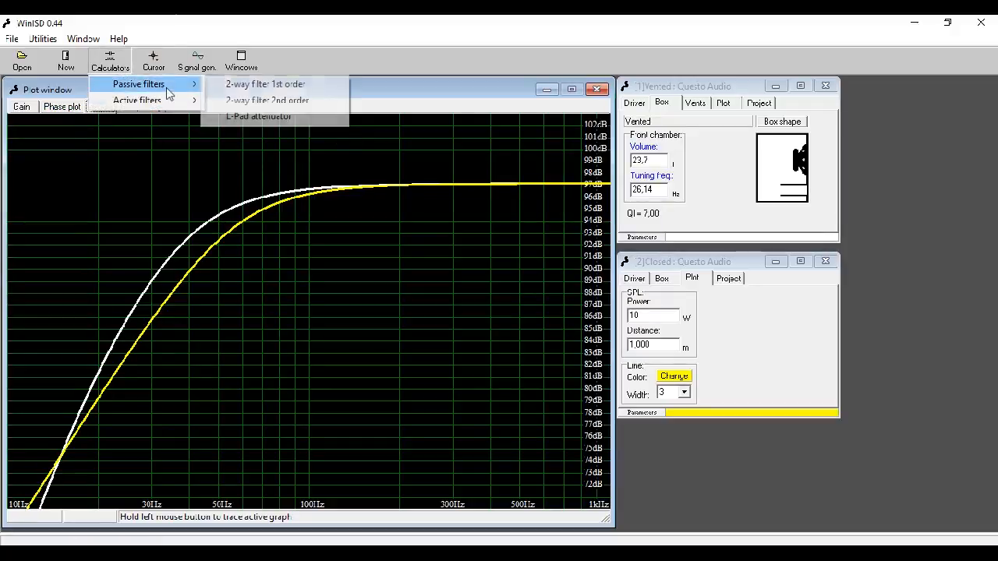
{"action": "left_click", "coordinate": [113, 67]}
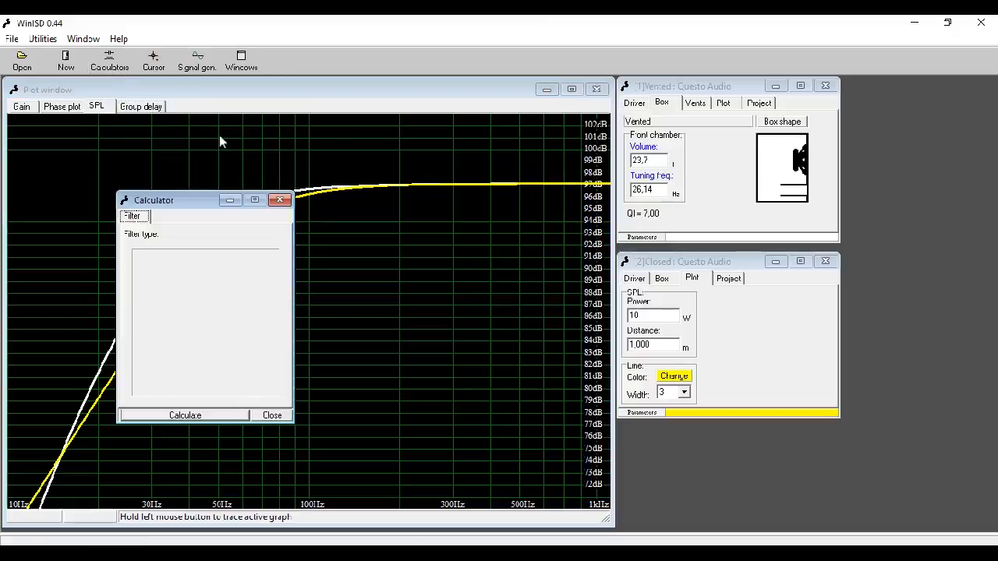
{"action": "left_click", "coordinate": [279, 199]}
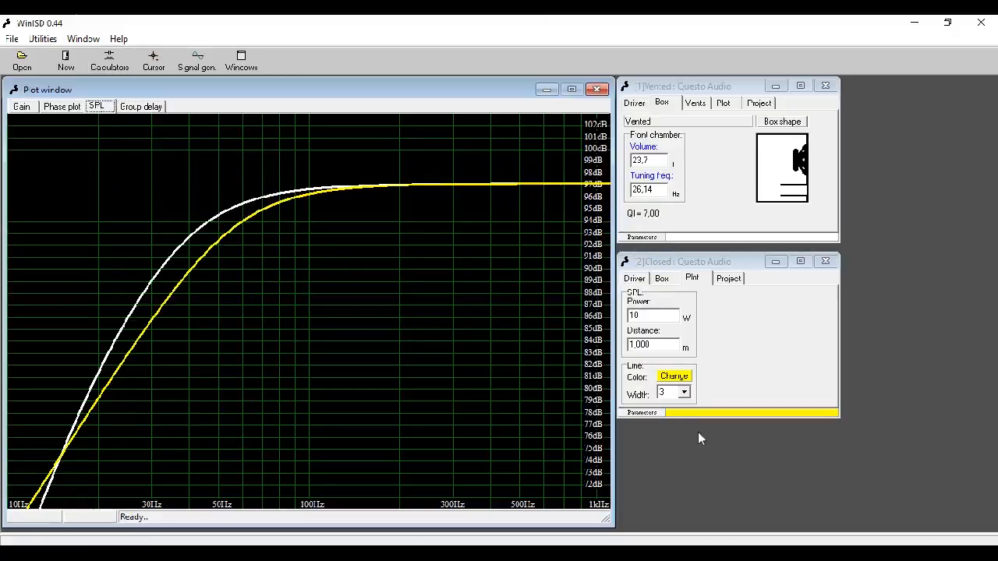